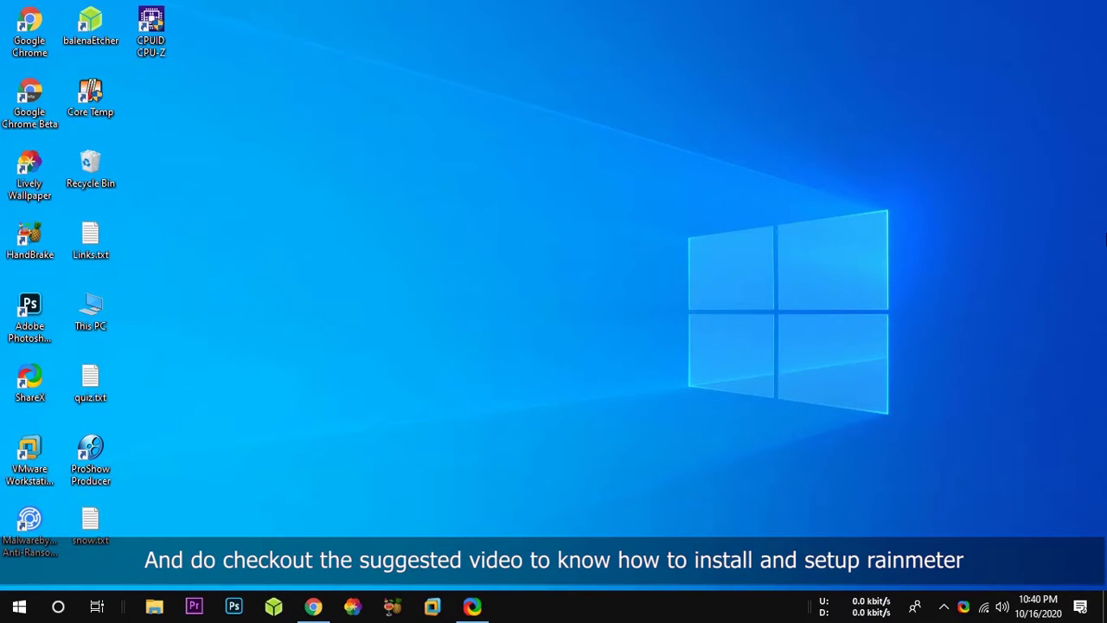
- Open Links.txt from the desktop and copy the Wallpaper link
double_click(97, 239)
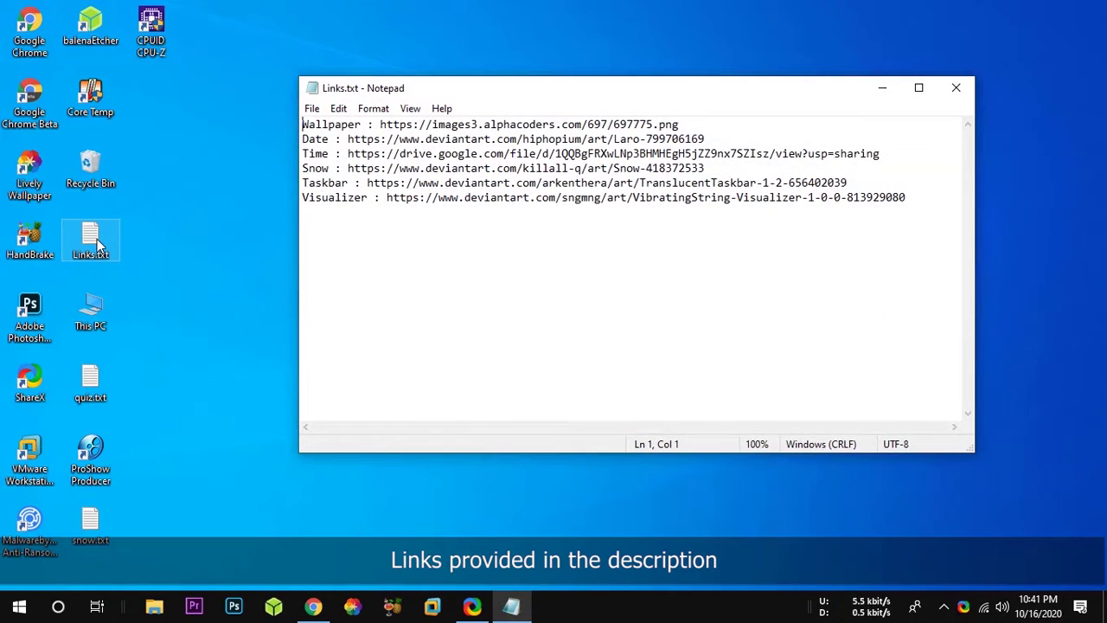
left_click_drag(683, 126, 490, 128)
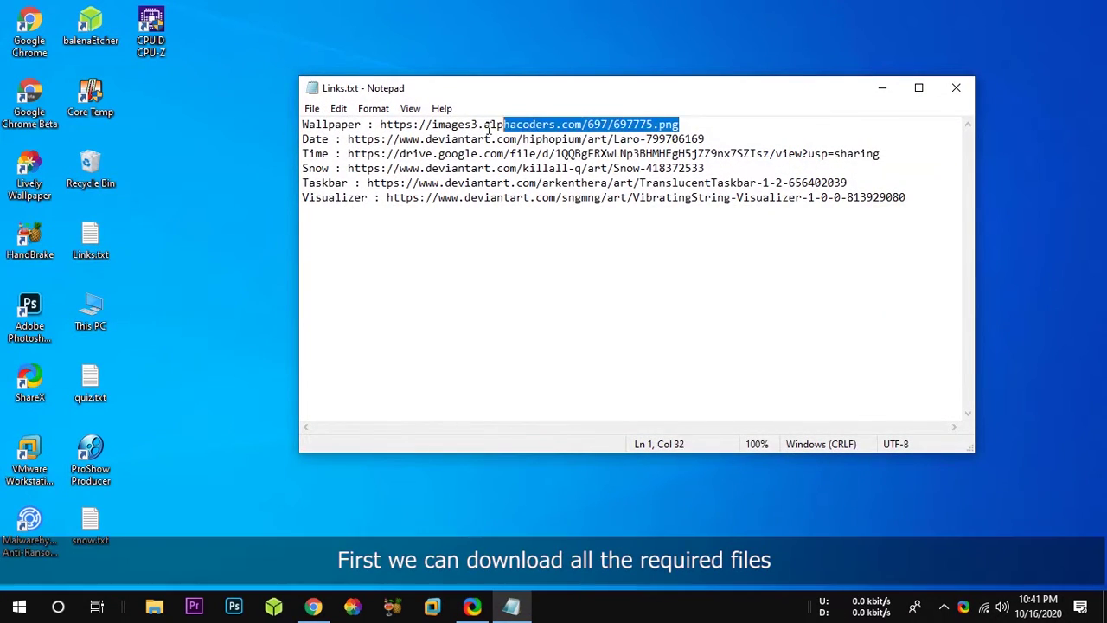
right_click(381, 124)
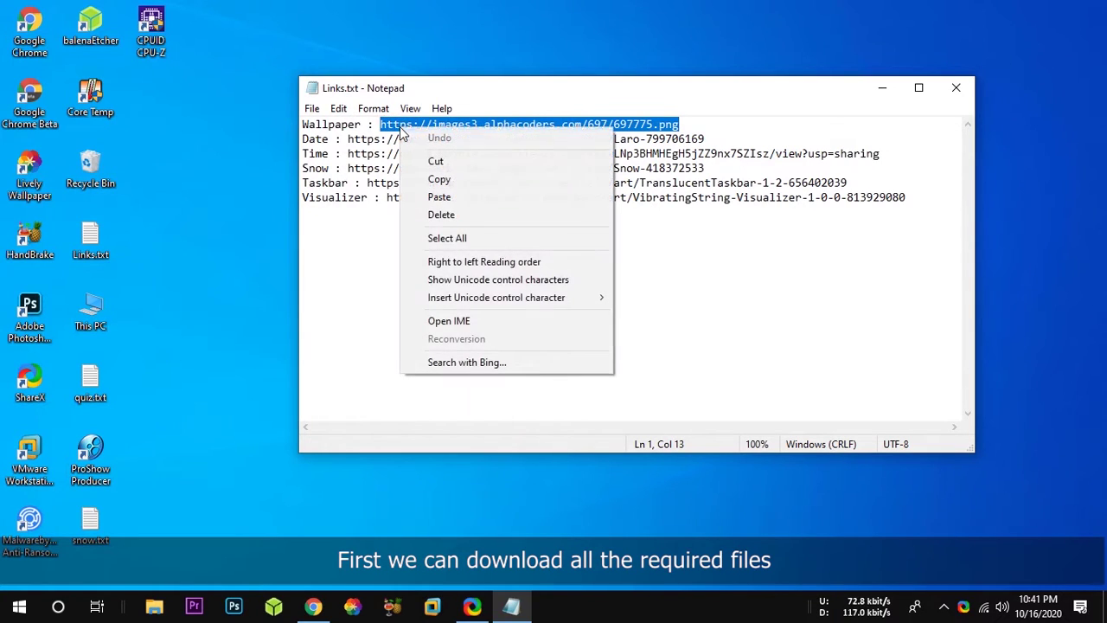
left_click(441, 178)
- Switch to Chrome, load the copied wallpaper link and save the image as 697775.png
left_click(313, 605)
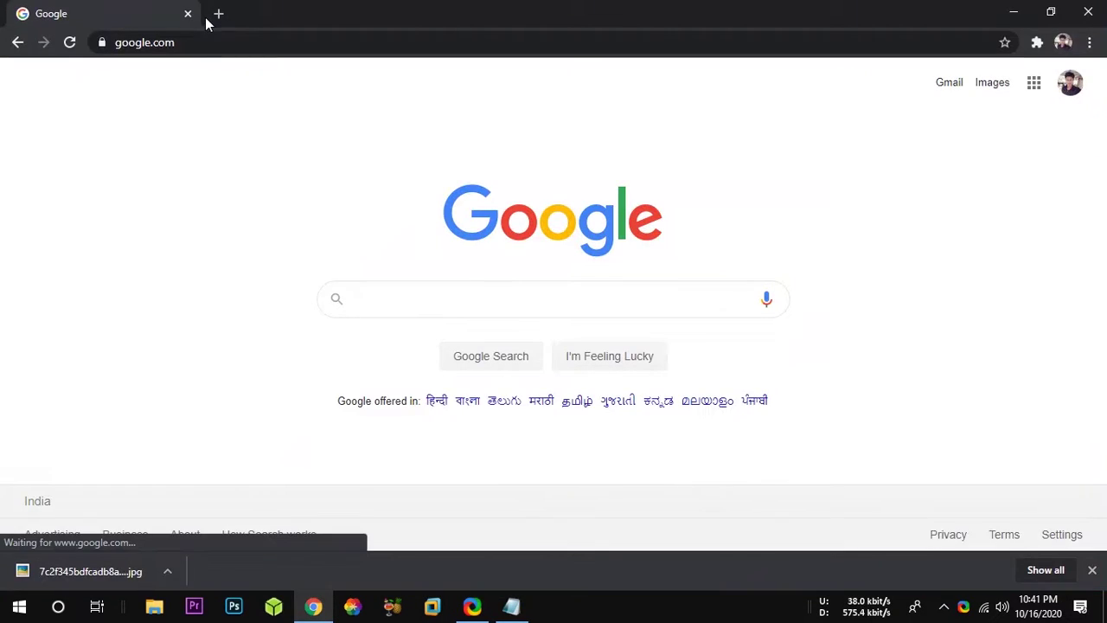
left_click(192, 46)
key("ctrl+v")
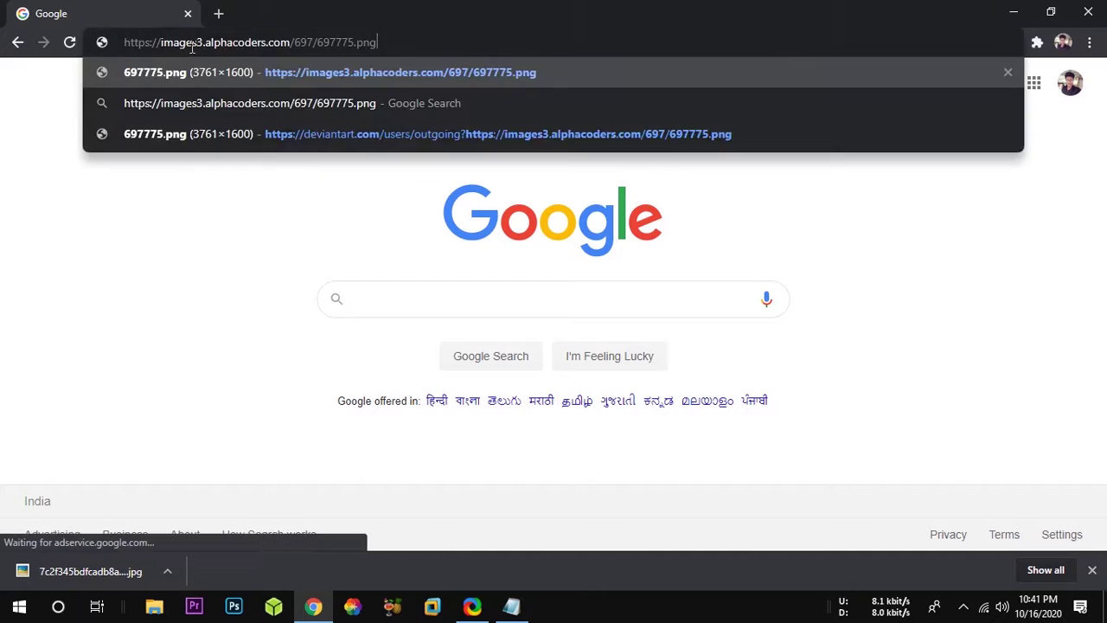
key("Return")
right_click(393, 186)
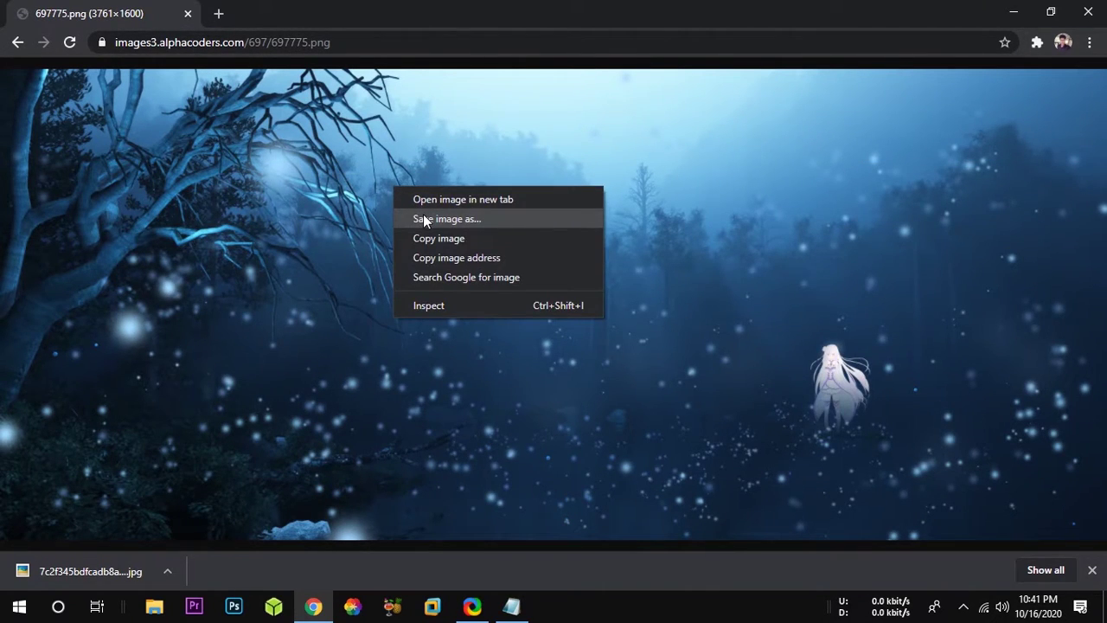
left_click(423, 219)
left_click(403, 360)
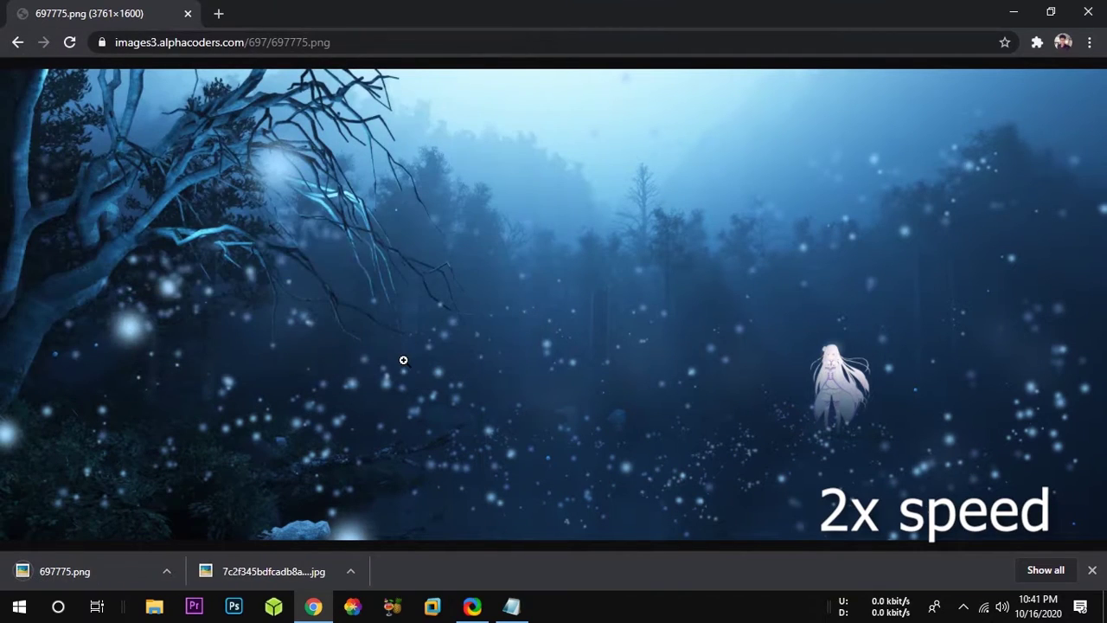
- Copy the Date link from Links.txt, load it in Chrome and download the Laro skin from DeviantArt
left_click(513, 607)
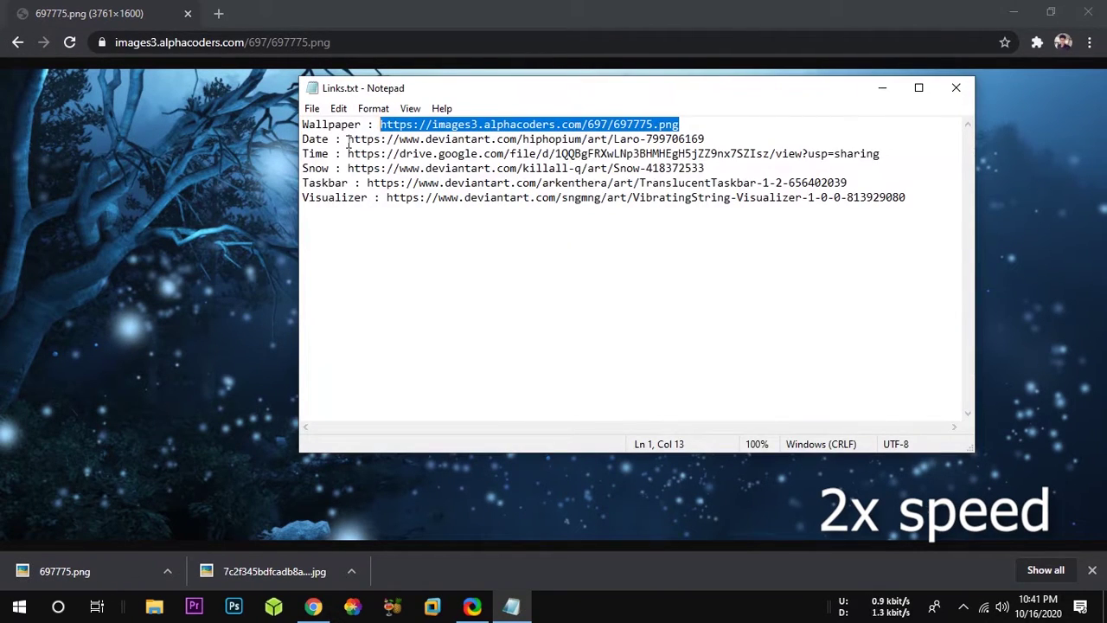
left_click_drag(348, 140, 689, 140)
key("ctrl+c")
left_click(177, 43)
key("ctrl+v")
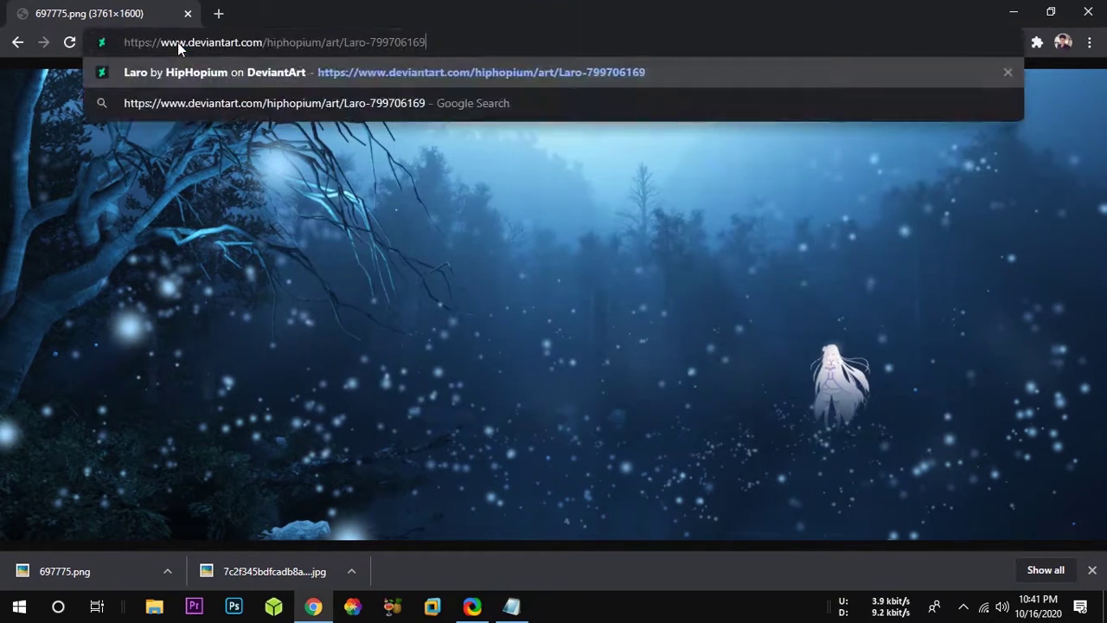
key("Return")
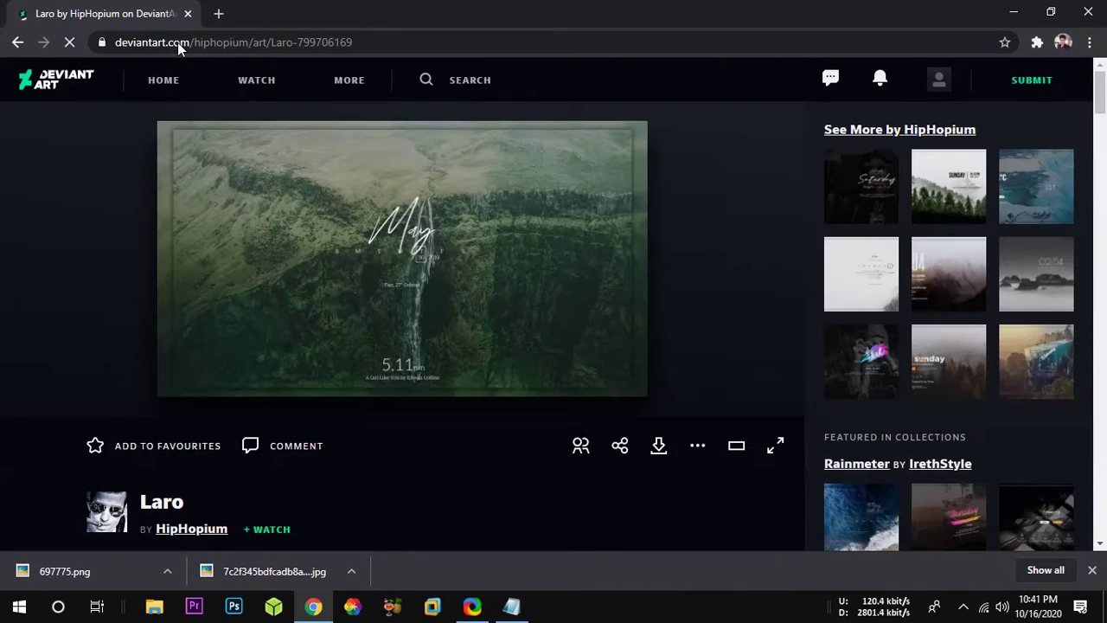
left_click(658, 485)
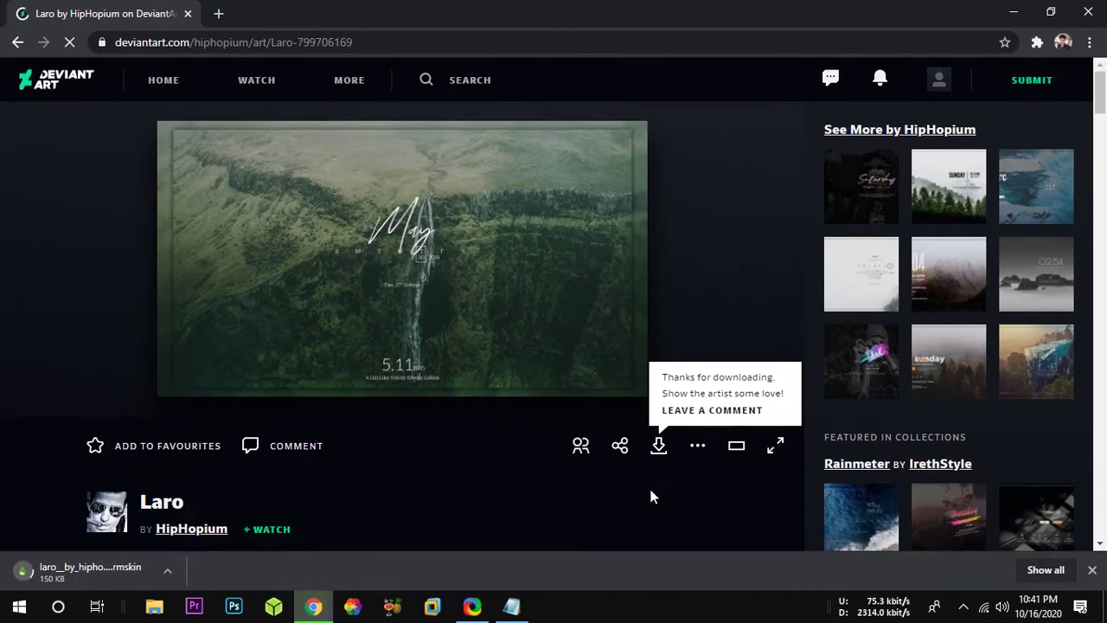
- Copy the Time link from Links.txt, load it in Chrome and download Raw Time_4.rmskin from Google Drive
left_click(511, 607)
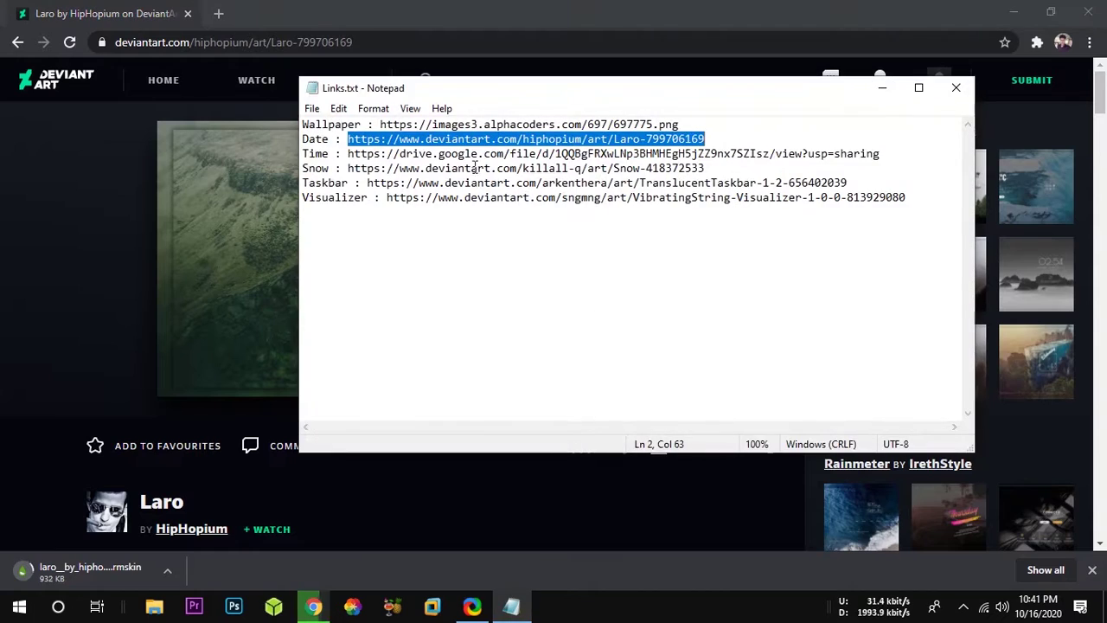
left_click_drag(346, 153, 930, 156)
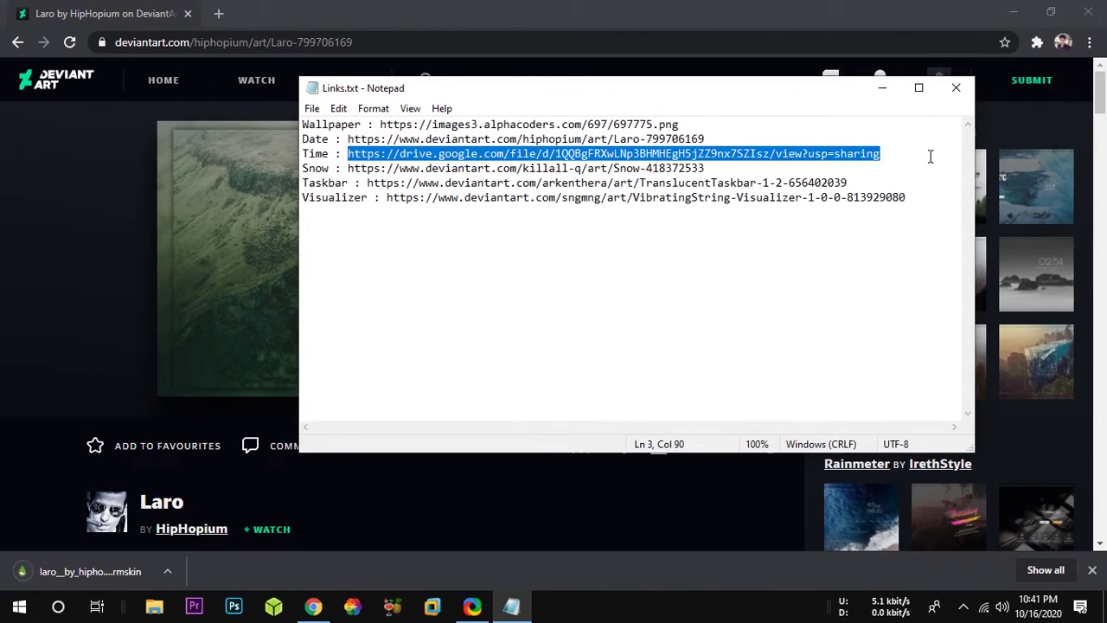
left_click(171, 42)
key("ctrl+v")
key("Return")
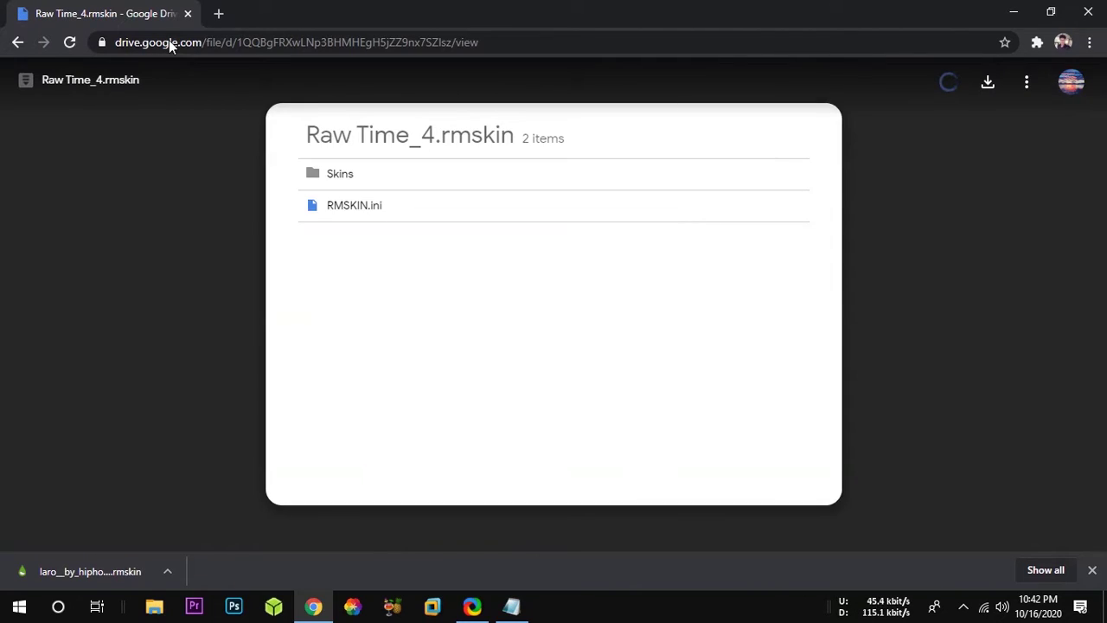
left_click(990, 83)
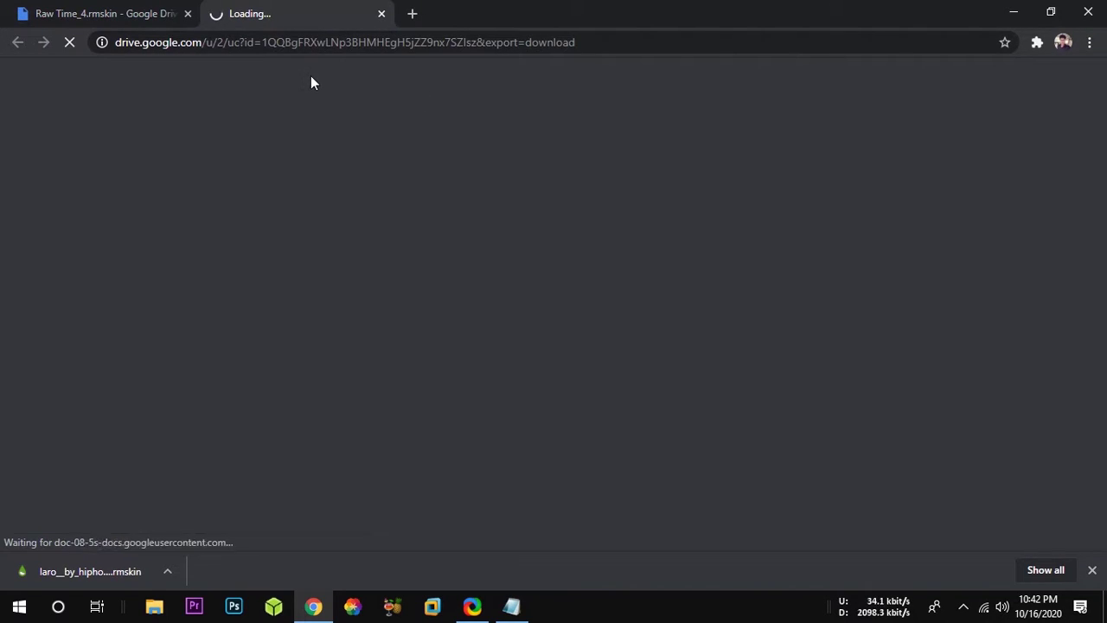
- Copy the Snow link from Links.txt, load it in Chrome and download the Snow skin from DeviantArt
key("alt+Tab")
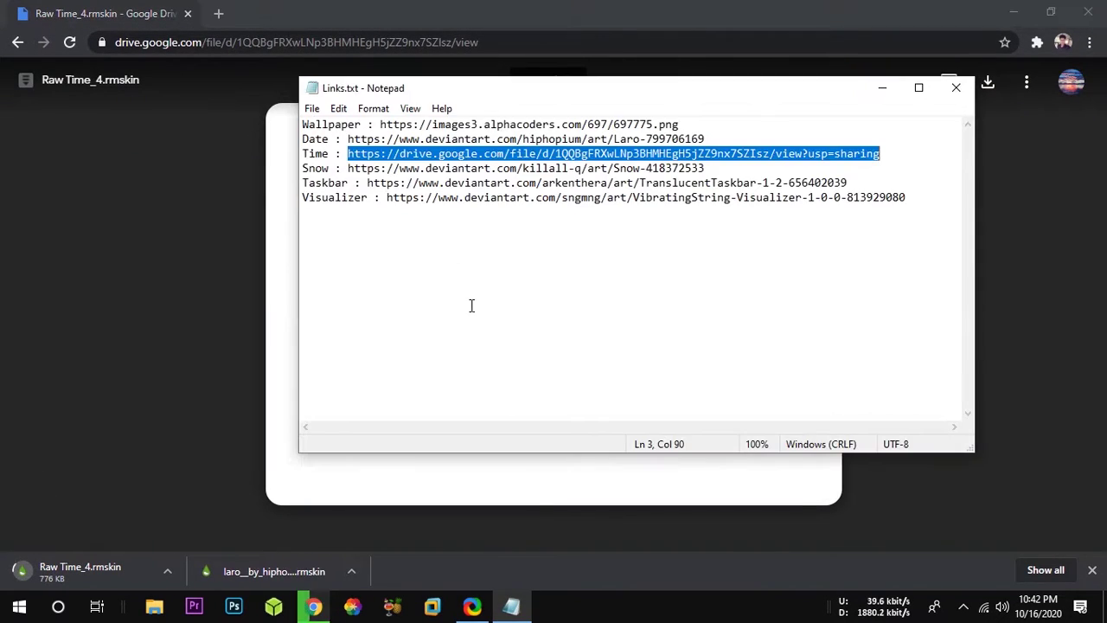
left_click_drag(348, 169, 762, 168)
key("ctrl+c")
left_click(159, 45)
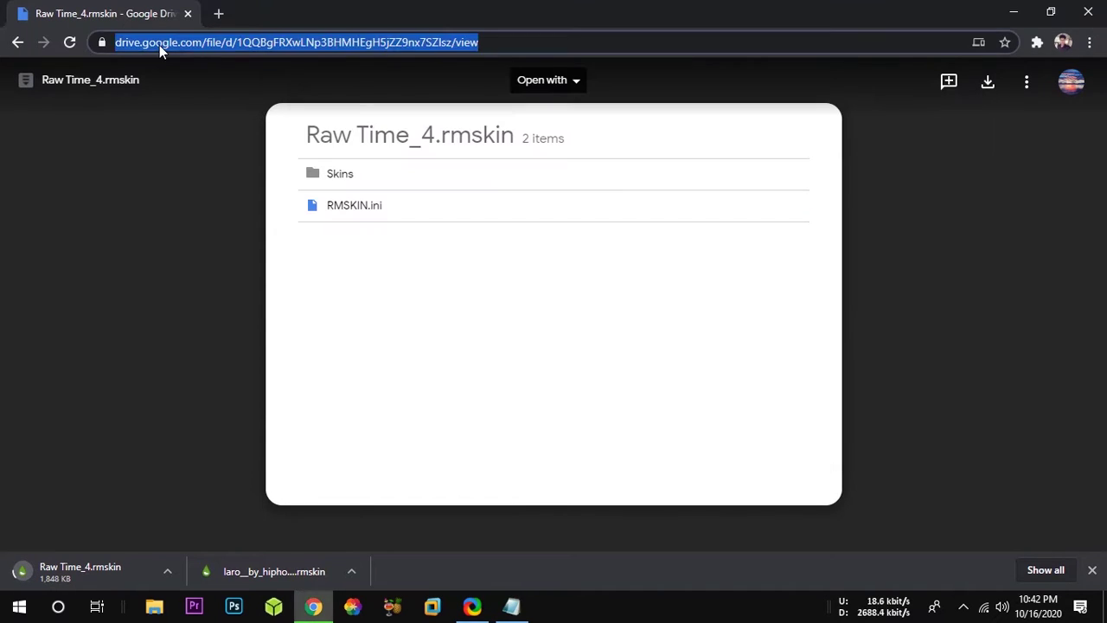
key("ctrl+v")
key("Return")
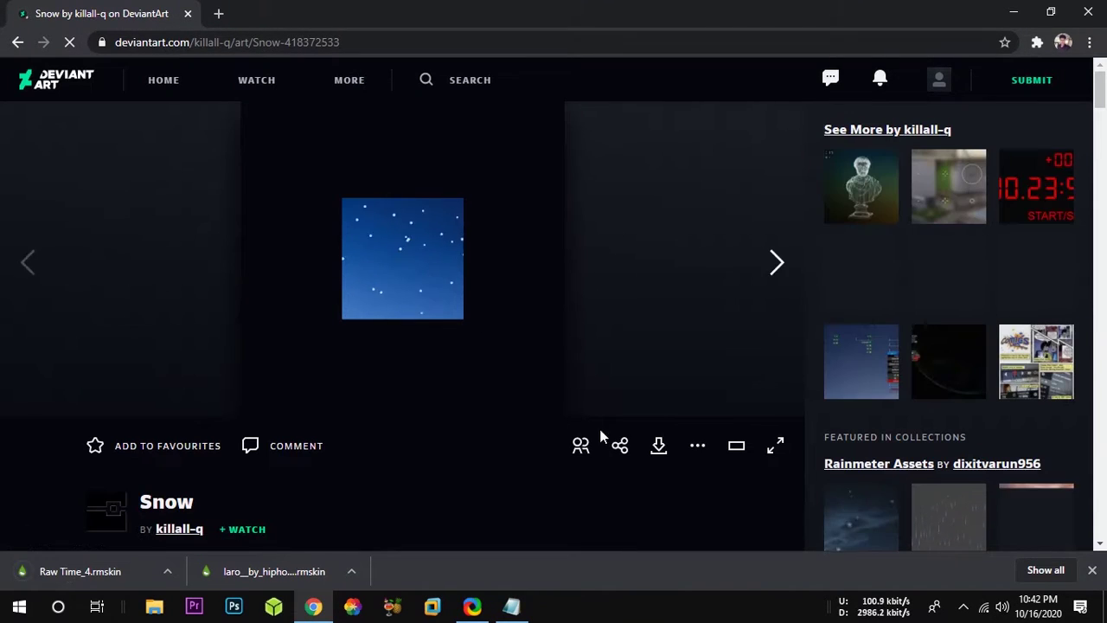
left_click(658, 447)
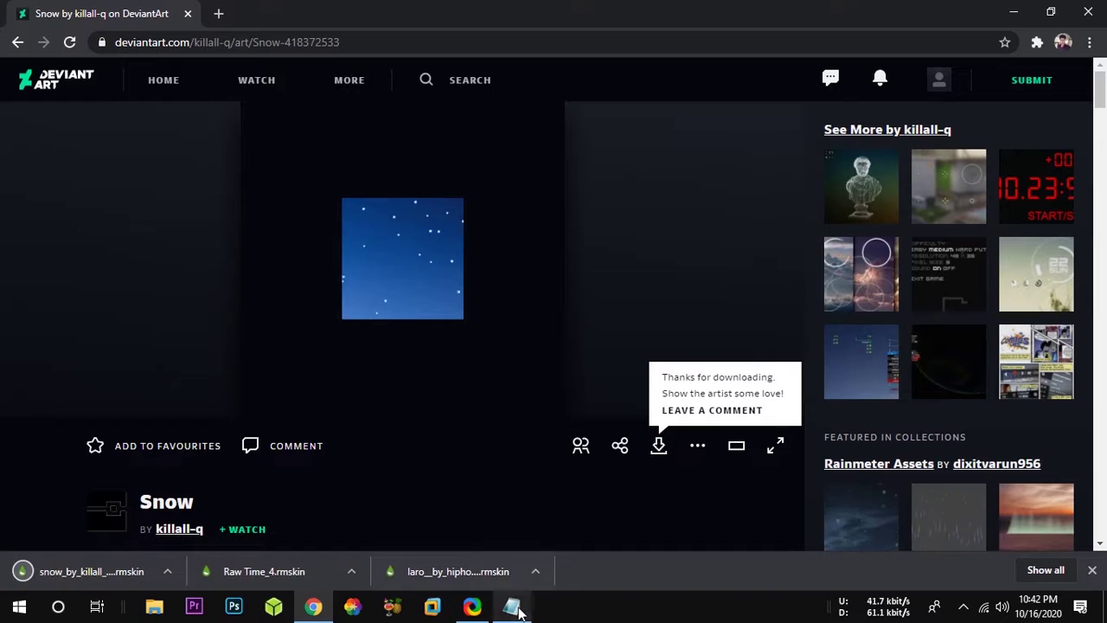
- Copy the Taskbar link from Links.txt, load it in Chrome and download the TranslucentTaskbar 1.2 skin
left_click(511, 605)
left_click_drag(367, 182, 862, 183)
key("ctrl+c")
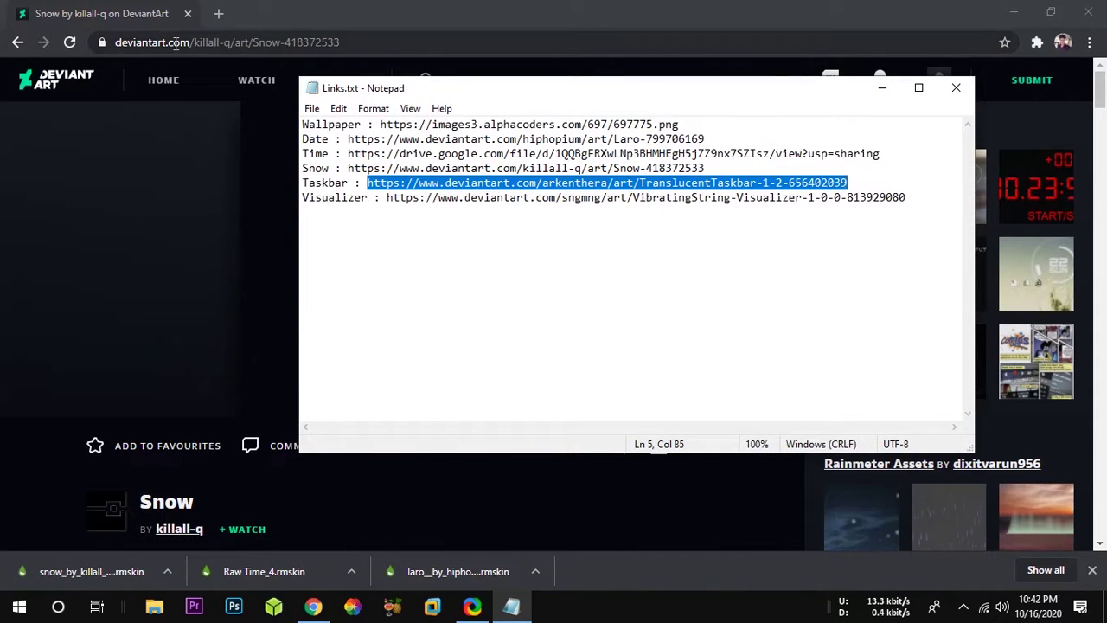
left_click(175, 43)
key("ctrl+v")
key("Return")
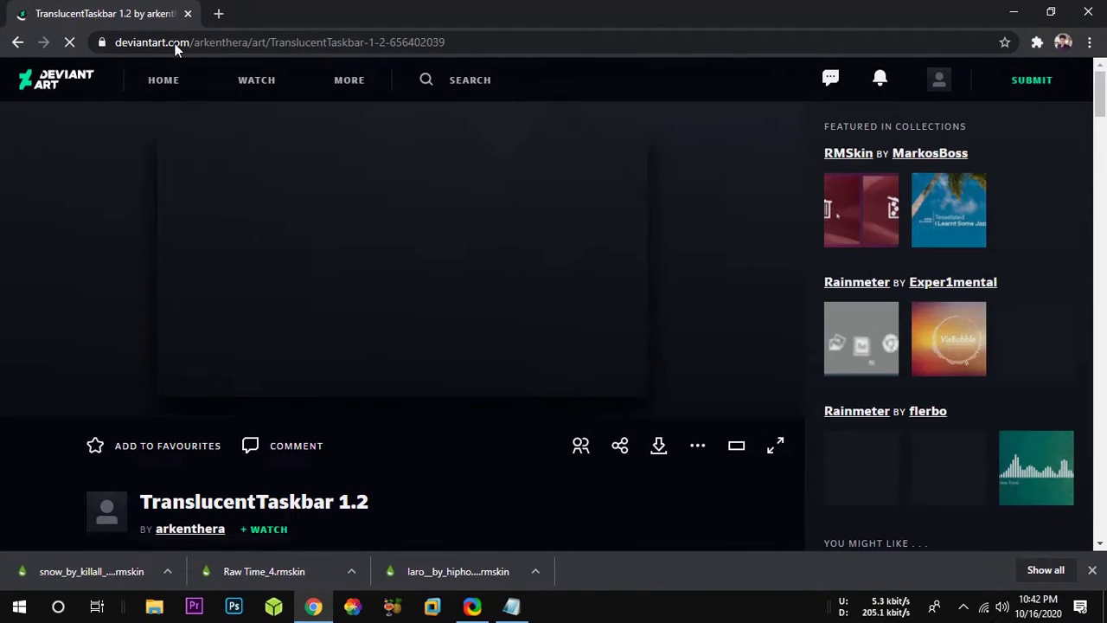
left_click(659, 451)
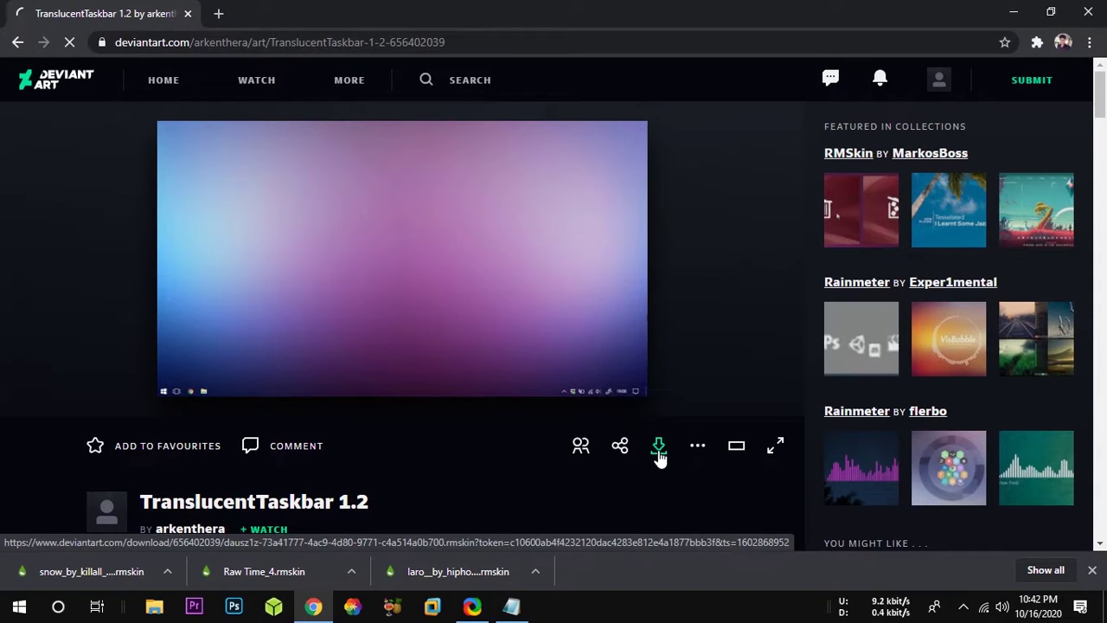
- Copy the Visualizer link from Links.txt, load it in Chrome and download the VibratingString Visualizer 1.0.0 skin
left_click(511, 605)
left_click_drag(387, 197, 950, 200)
key("ctrl+c")
left_click(207, 41)
key("ctrl+v")
key("Return")
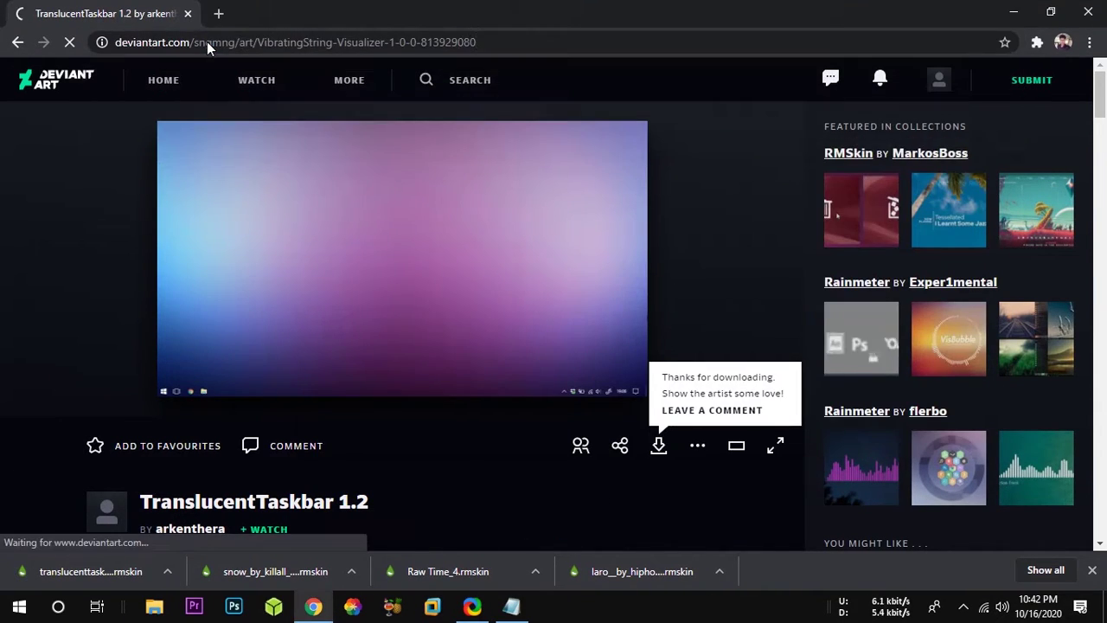
left_click(658, 446)
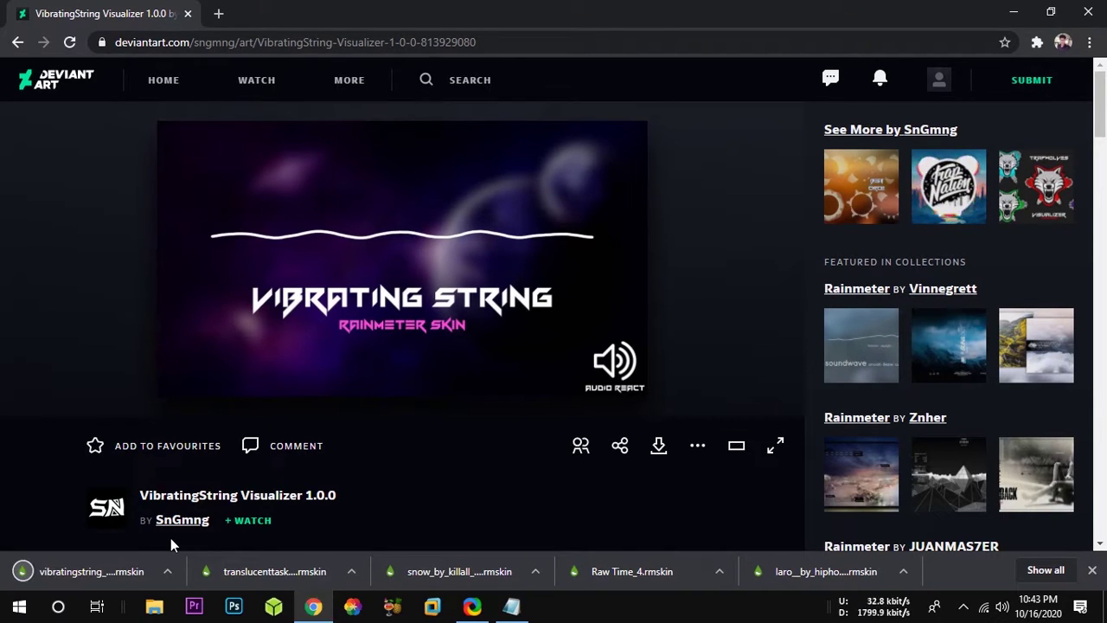
- Show the downloaded visualizer skin in its Downloads folder and shrink that window over the desktop
left_click(167, 570)
left_click(211, 517)
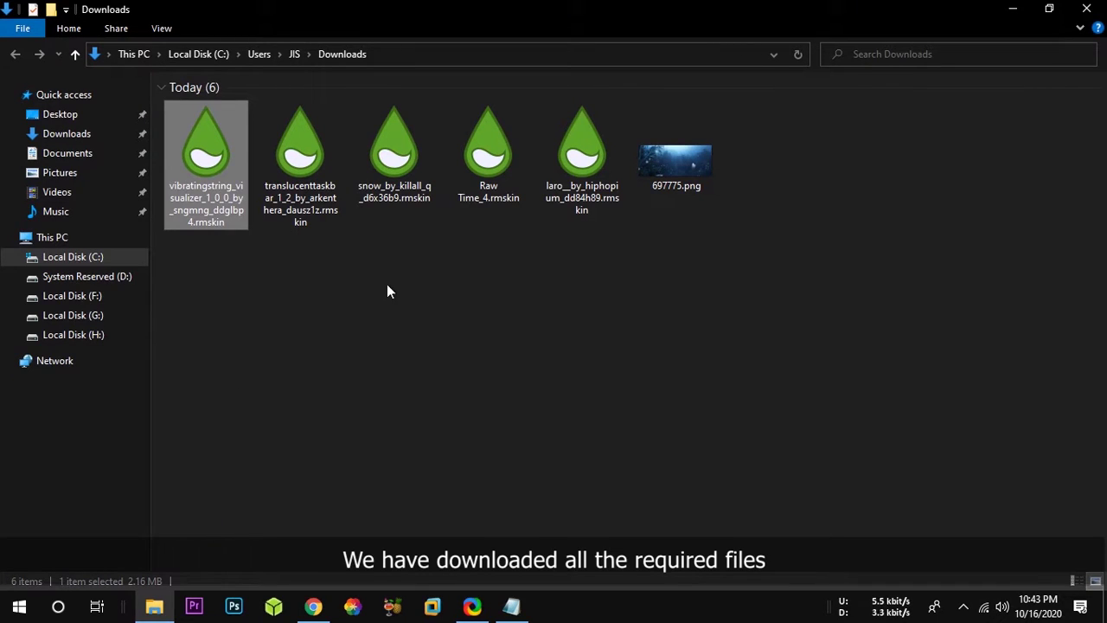
left_click(675, 166)
right_click(679, 168)
left_click_drag(566, 10, 613, 111)
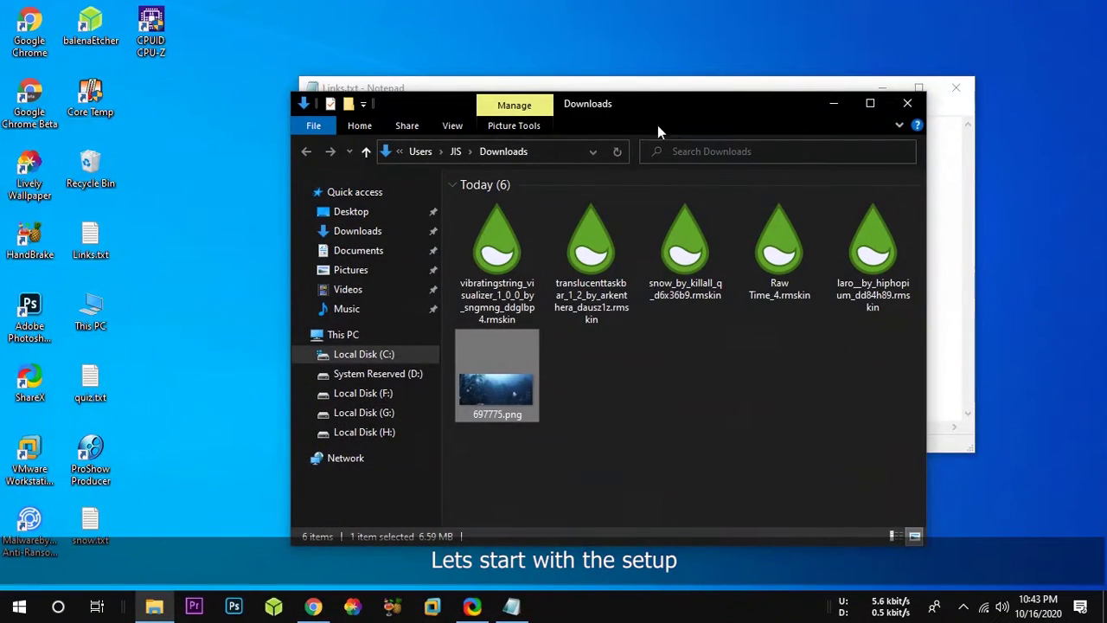
left_click_drag(641, 108, 703, 153)
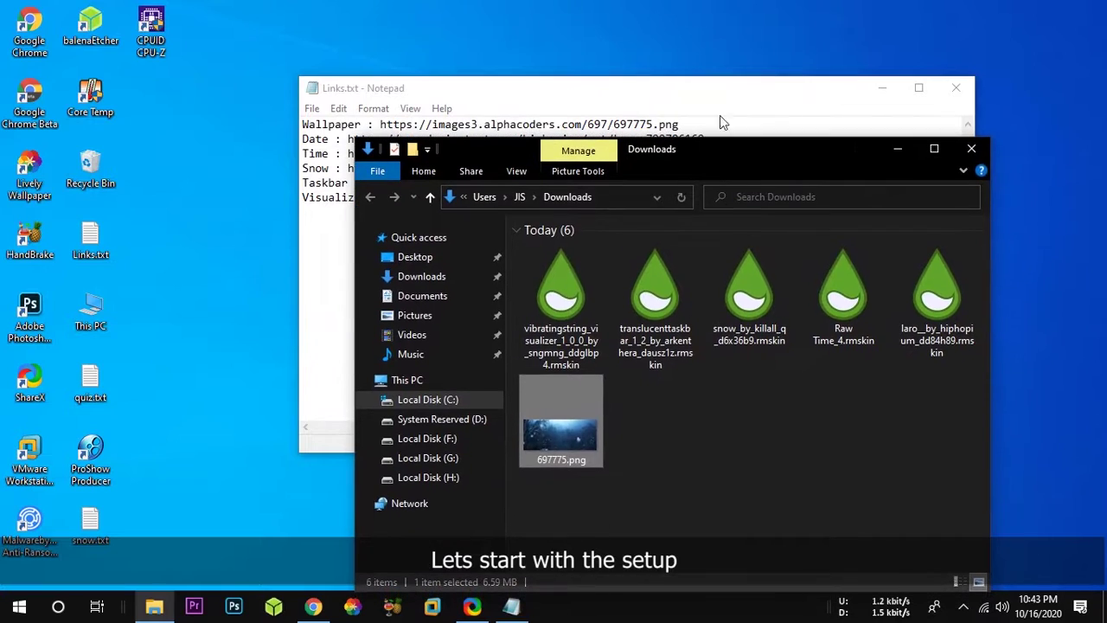
- Close Links.txt and set 697775.png as the desktop background
left_click(954, 88)
right_click(546, 436)
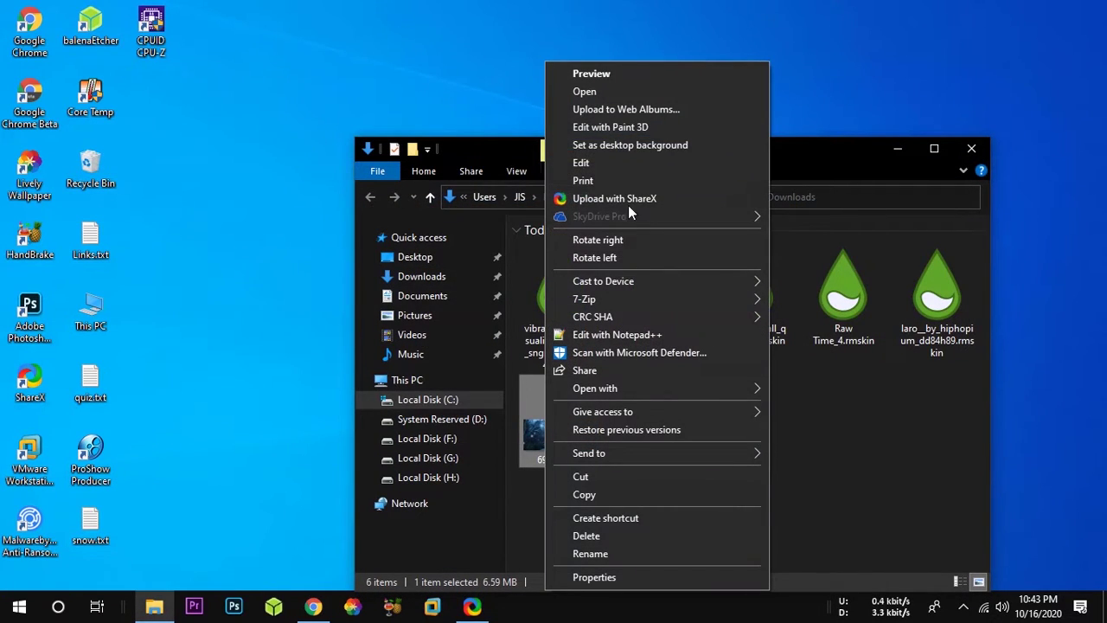
left_click(618, 150)
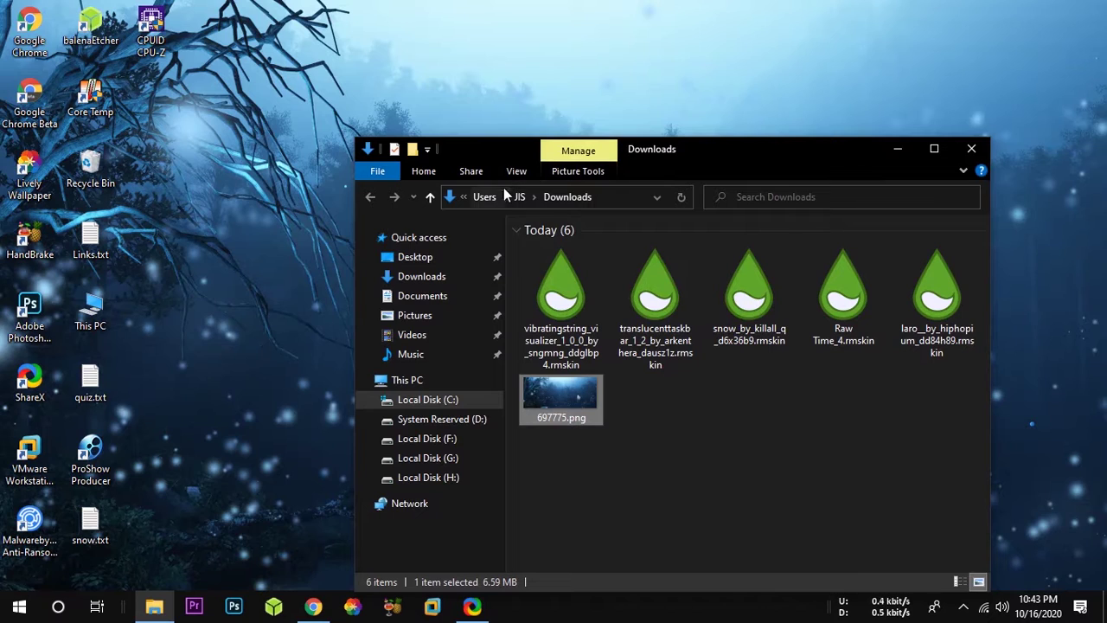
- Move the Downloads window aside and hide the desktop icons
left_click_drag(690, 150, 866, 129)
right_click(248, 135)
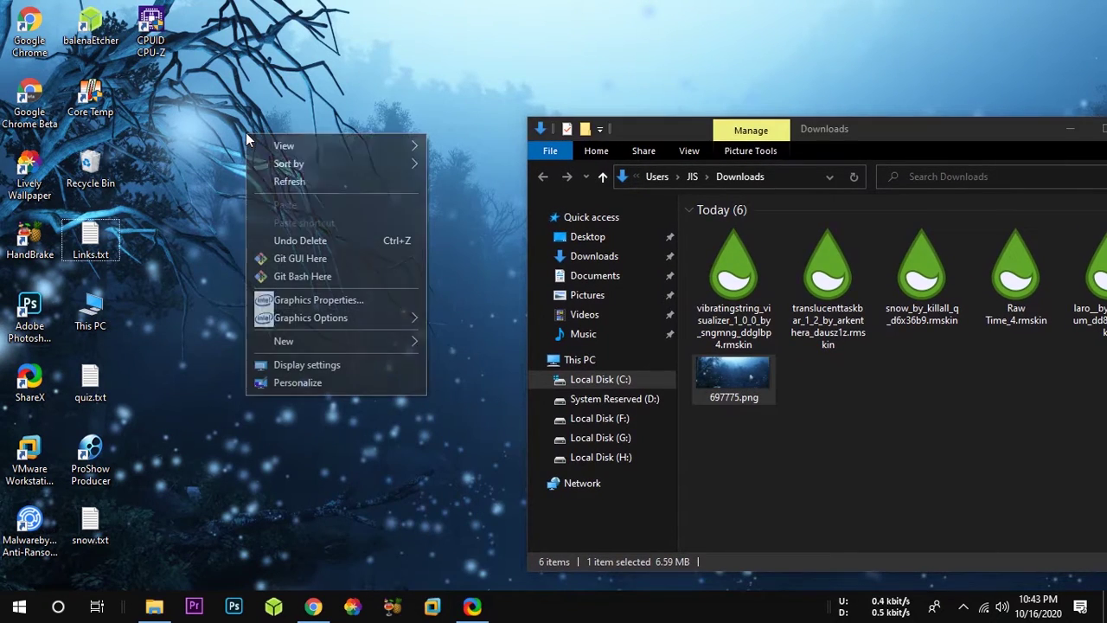
mouse_move(421, 148)
left_click(485, 246)
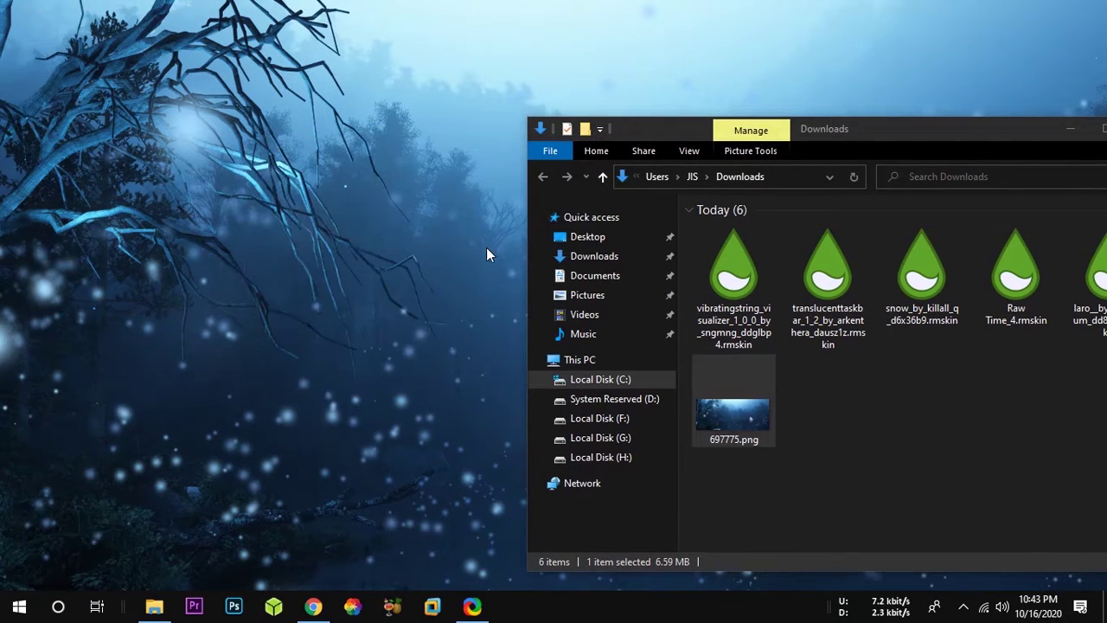
- Install Raw Time_4.rmskin with its included skins loaded, and move the Downloads window off the new desktop clock
left_click_drag(794, 136, 359, 71)
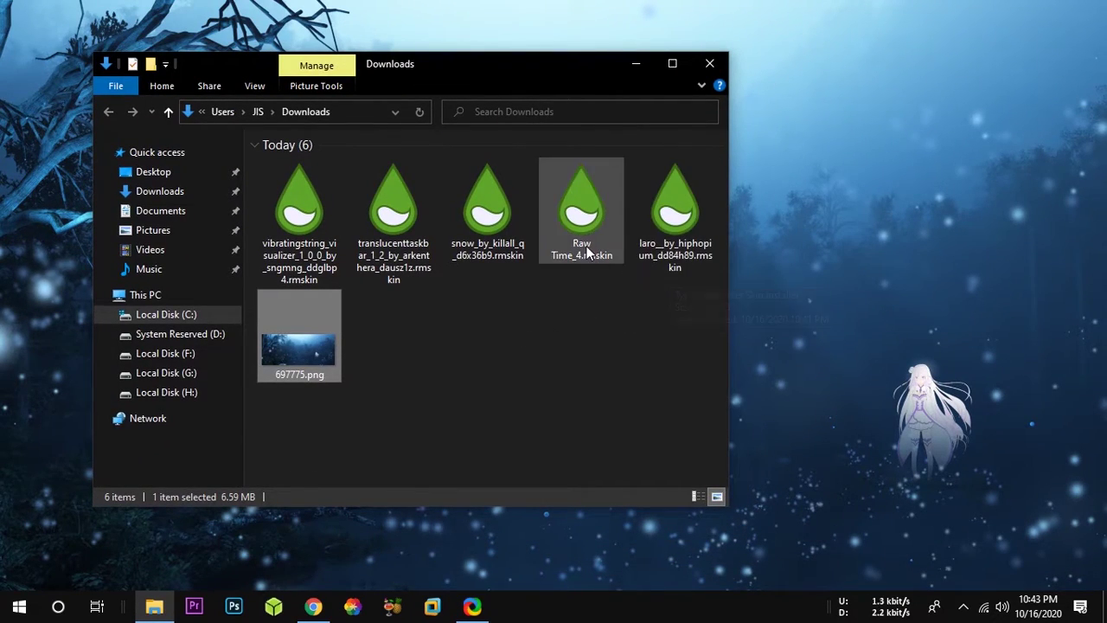
double_click(581, 212)
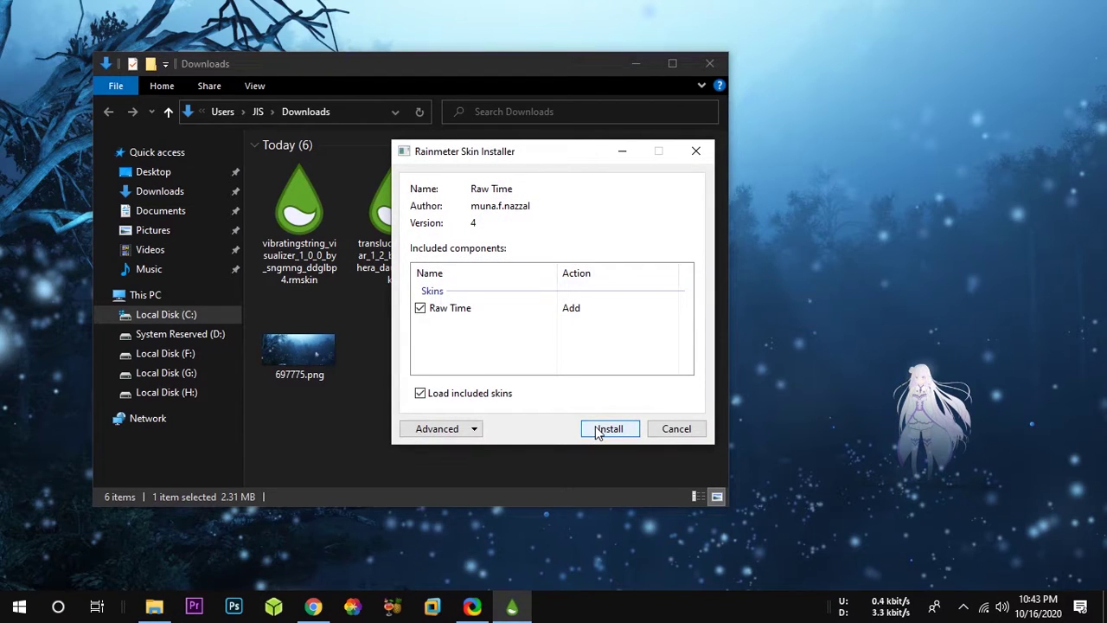
left_click(595, 430)
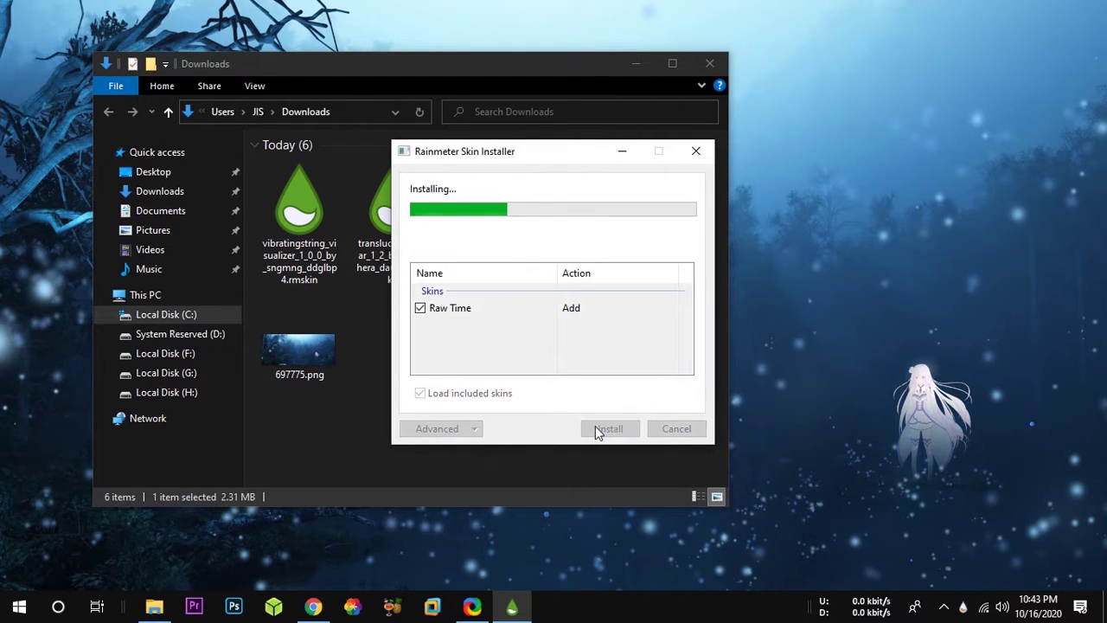
left_click_drag(383, 87, 569, 210)
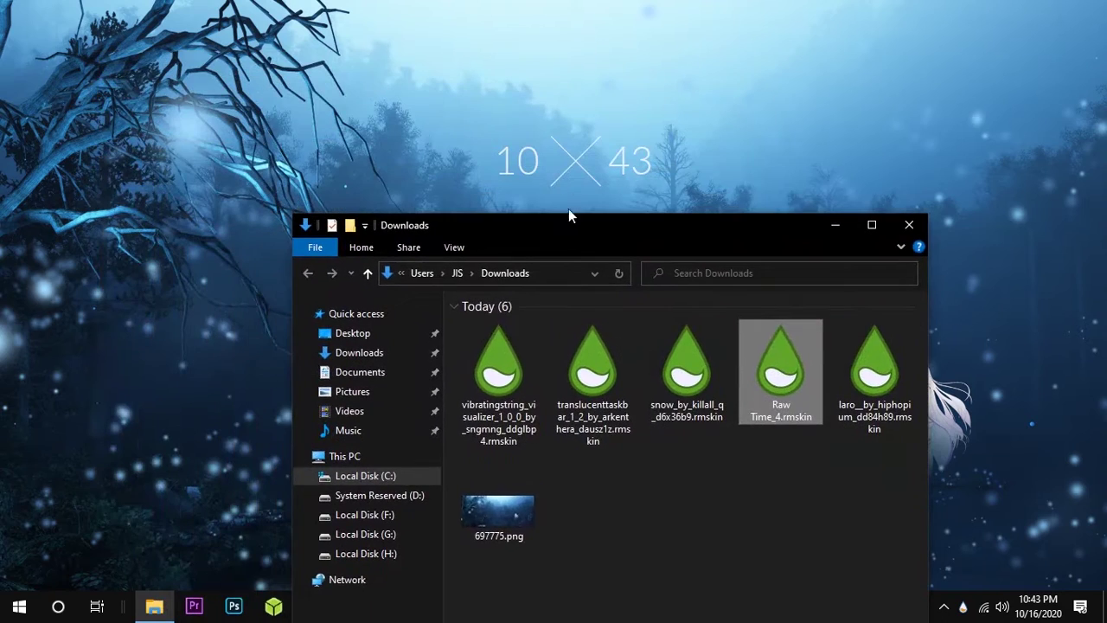
- Switch the Raw Time desktop clock to the Raw Time 1.ini variant and move the Downloads window clear below it
right_click(534, 156)
mouse_move(576, 181)
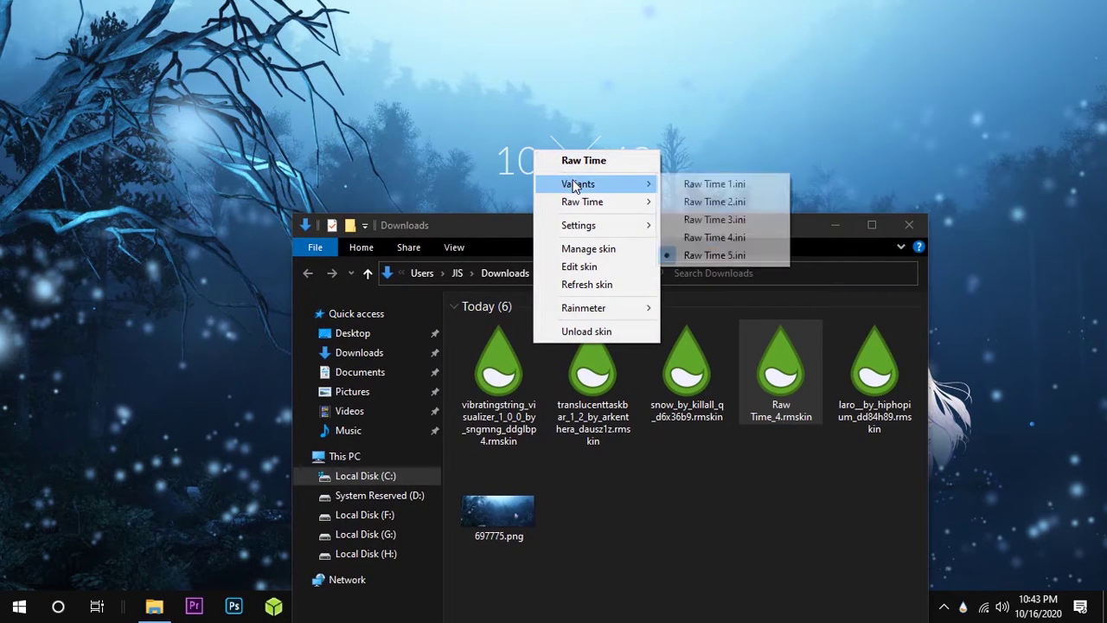
left_click(692, 182)
left_click_drag(573, 221, 544, 277)
left_click_drag(698, 285, 691, 365)
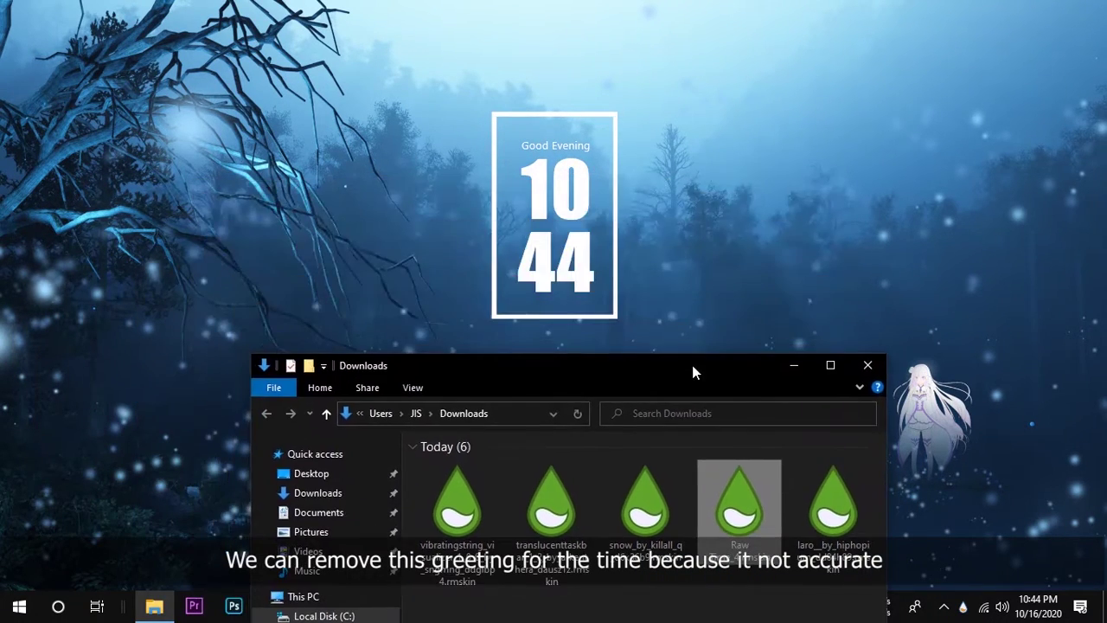
- Remove the Prefix="Hello " line from [MeterWelcome] in the clock's Raw Time 1.ini, save the file and refresh the skin
right_click(578, 196)
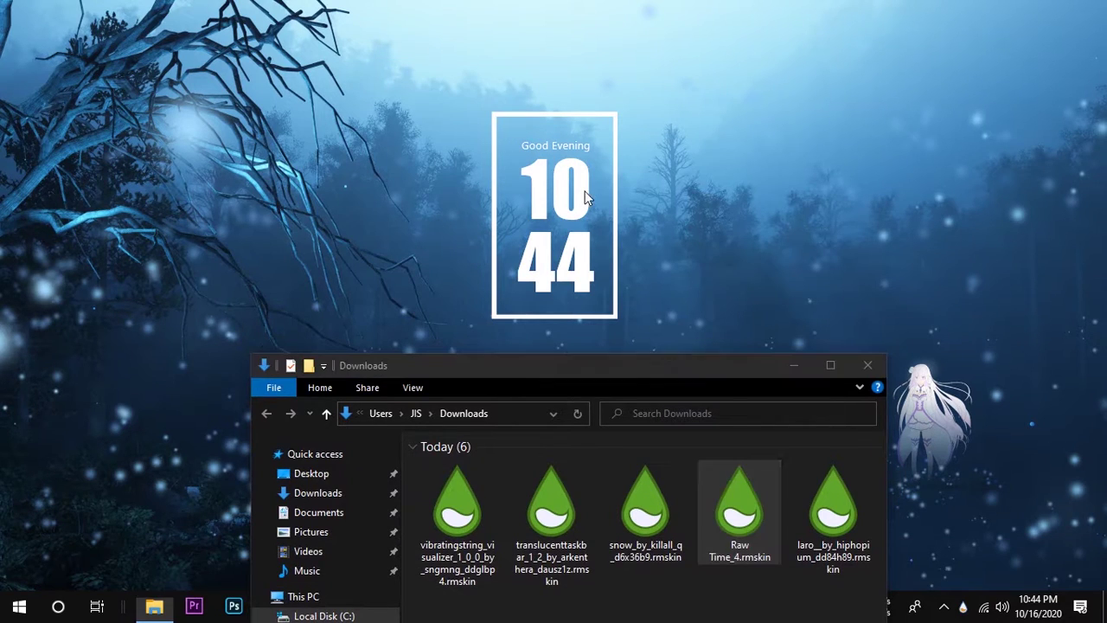
left_click(619, 306)
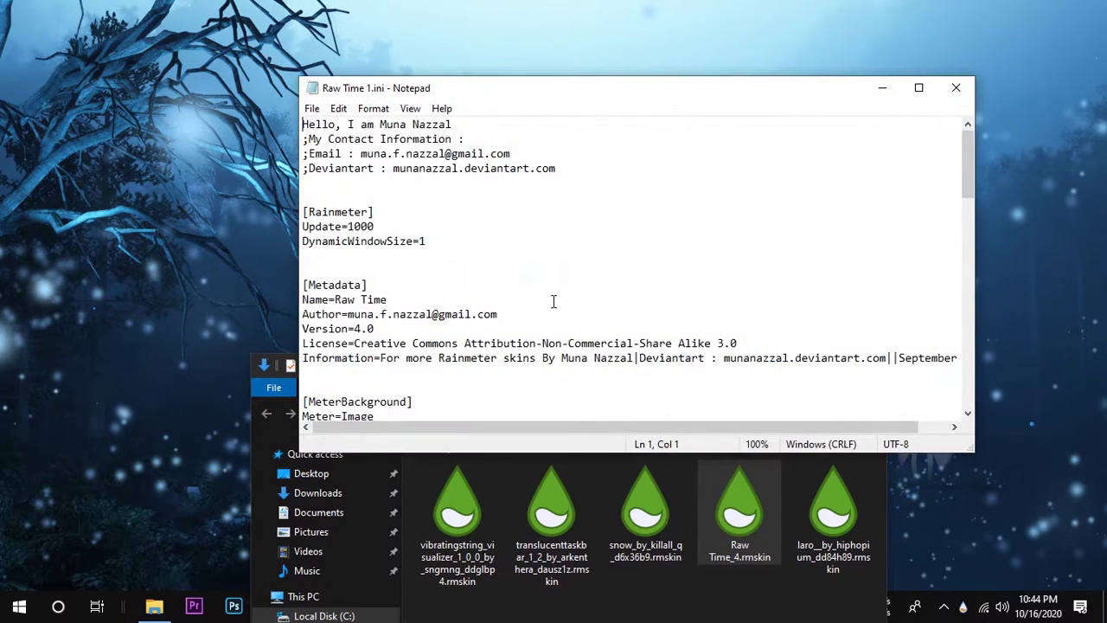
scroll(555, 300, "down", 6)
scroll(554, 300, "down", 7)
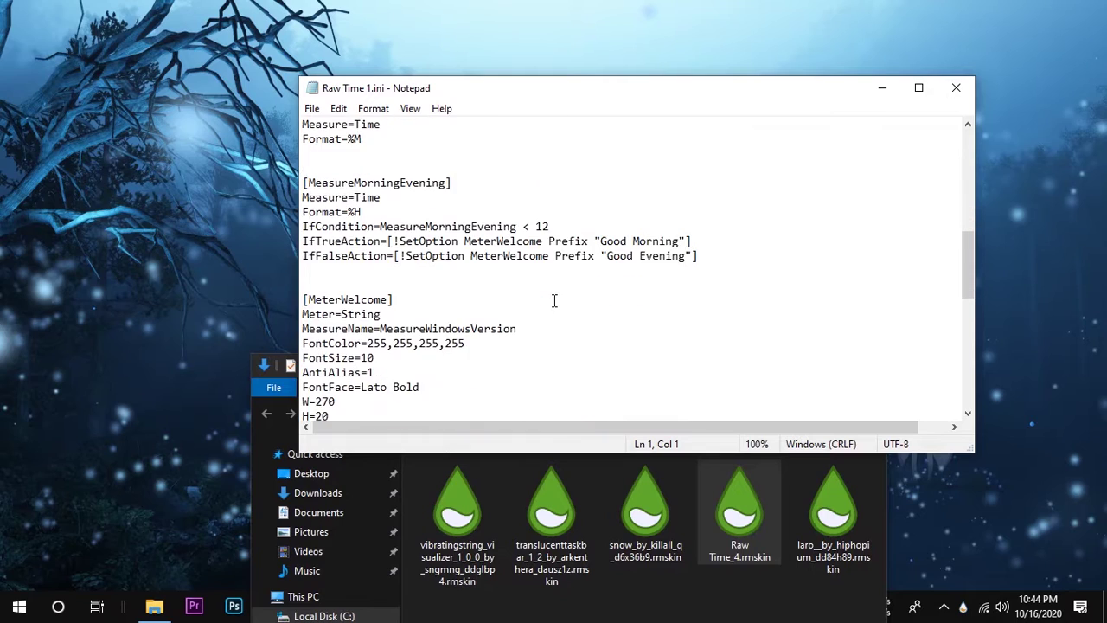
scroll(554, 300, "down", 1)
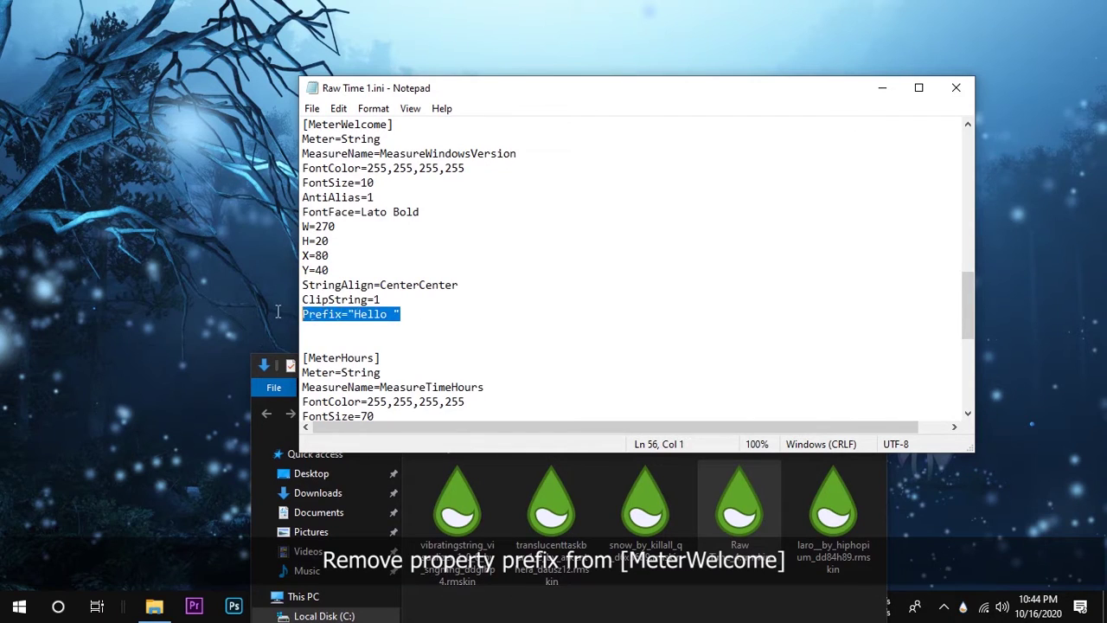
left_click(312, 108)
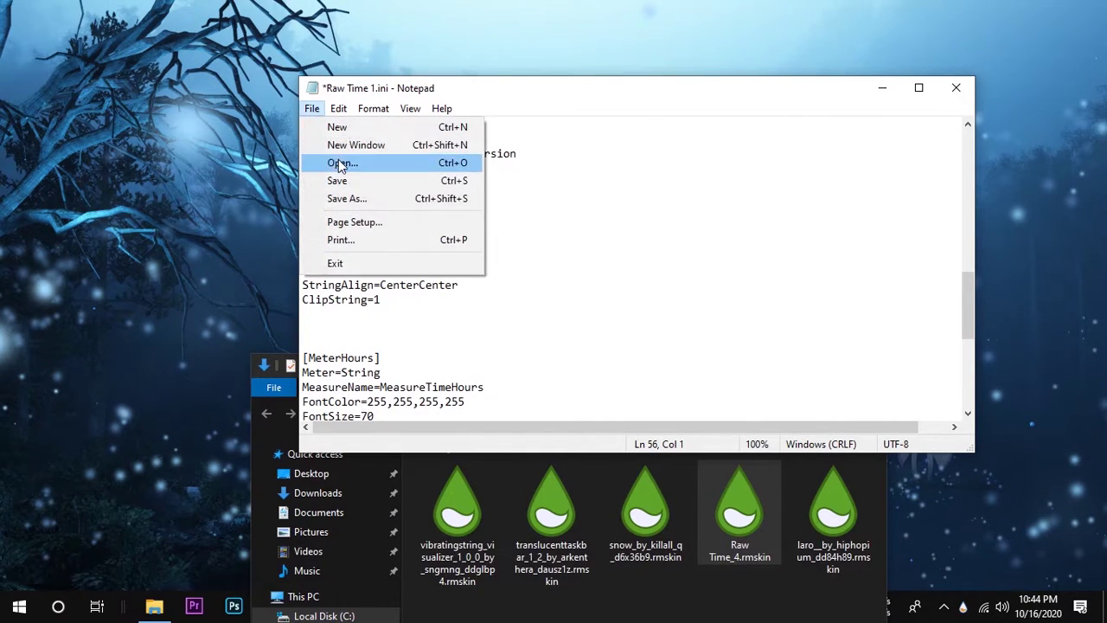
left_click(344, 181)
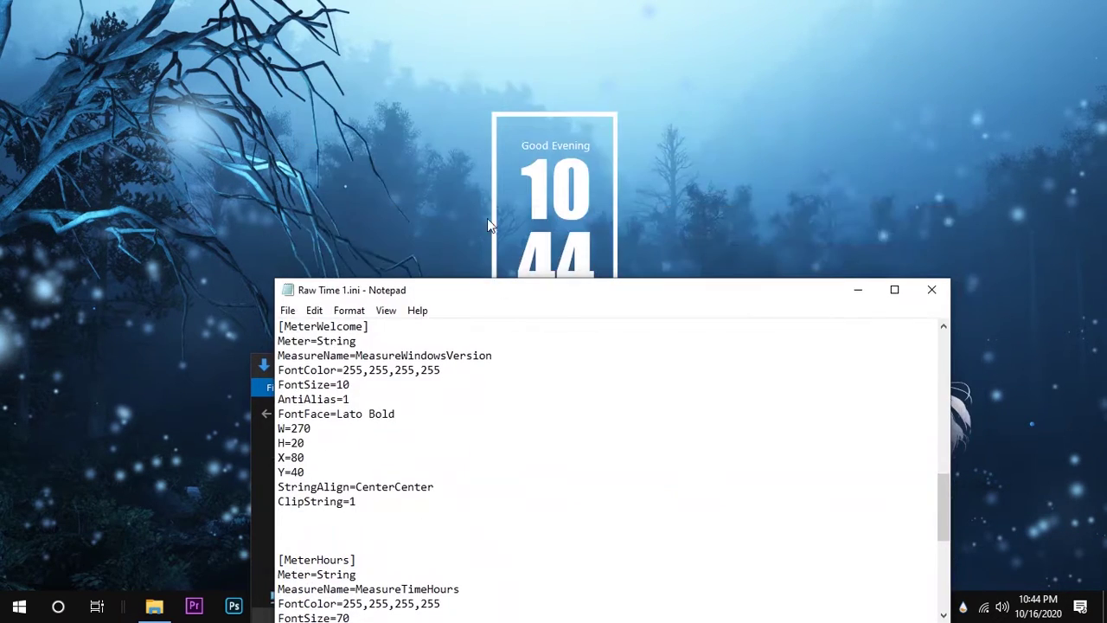
right_click(532, 191)
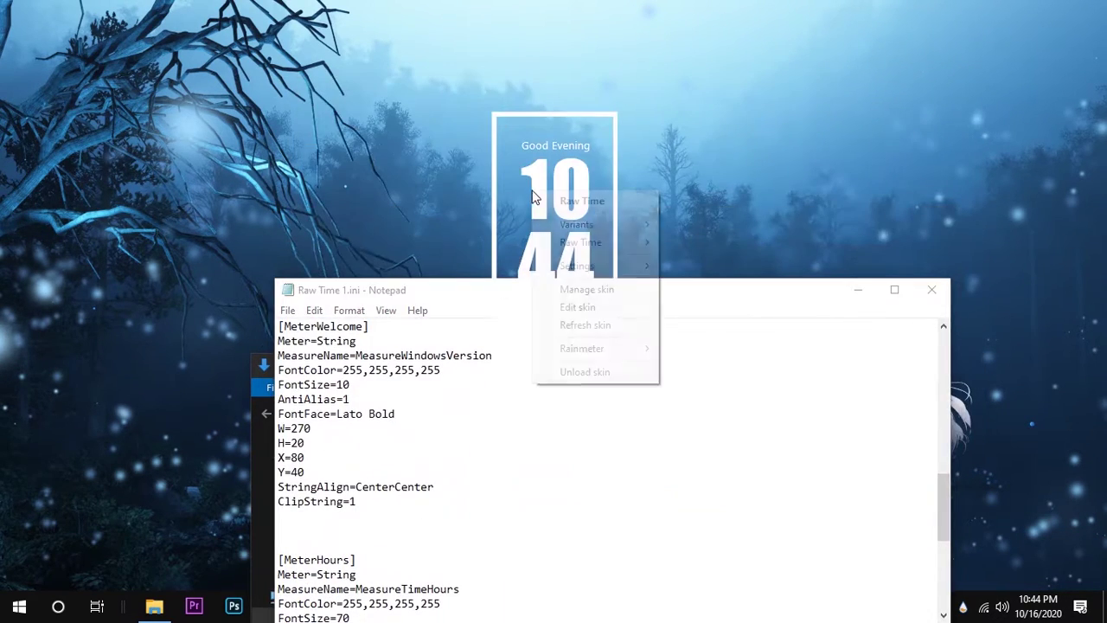
left_click(579, 325)
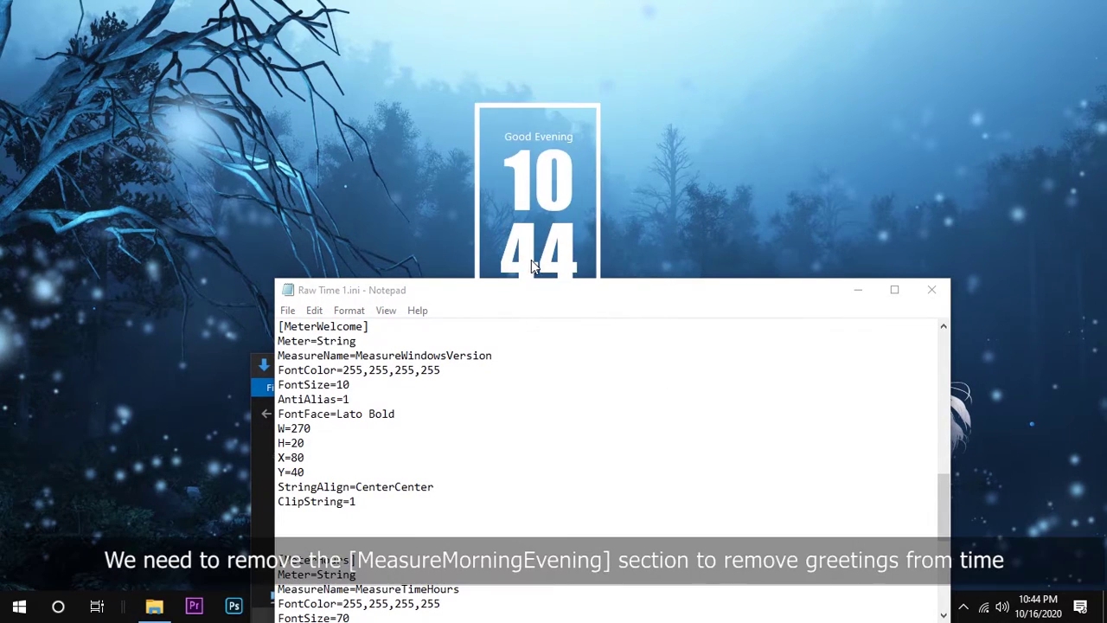
- Delete the whole [MeasureMorningEvening] section from Raw Time 1.ini, save the file and refresh the clock skin
left_click_drag(682, 287, 769, 182)
scroll(596, 391, "down", 1)
scroll(595, 391, "down", 6)
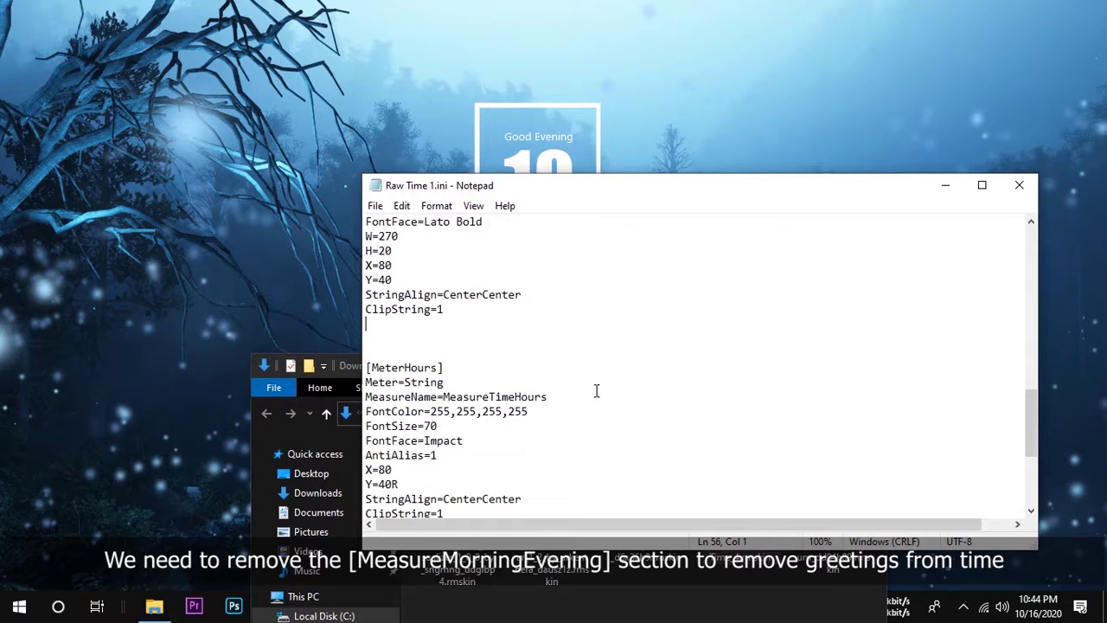
scroll(596, 391, "up", 10)
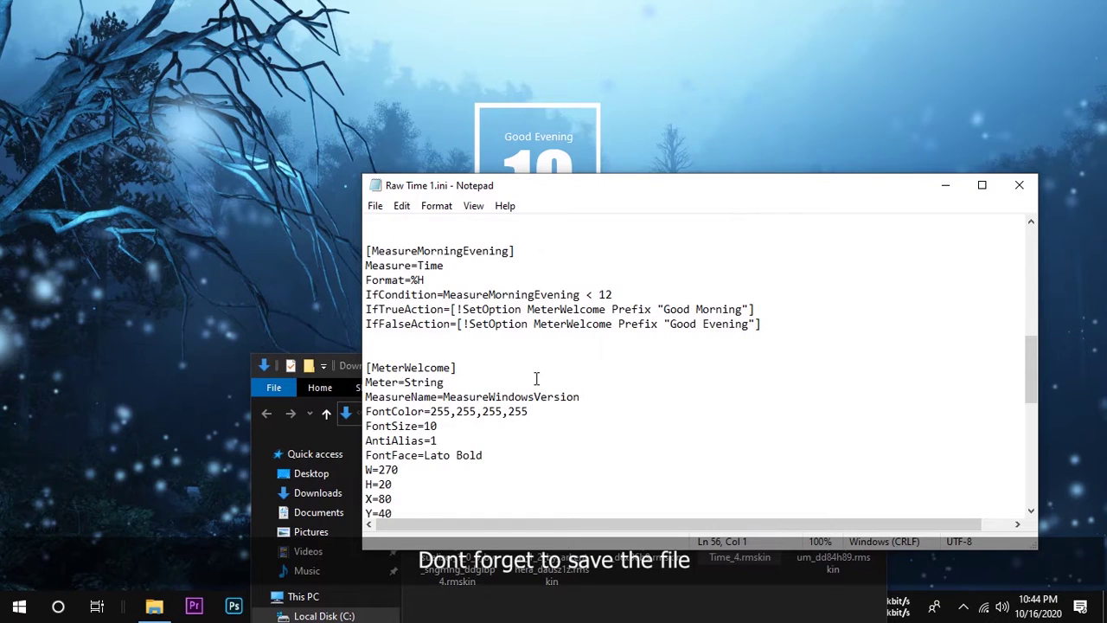
scroll(744, 342, "up", 1)
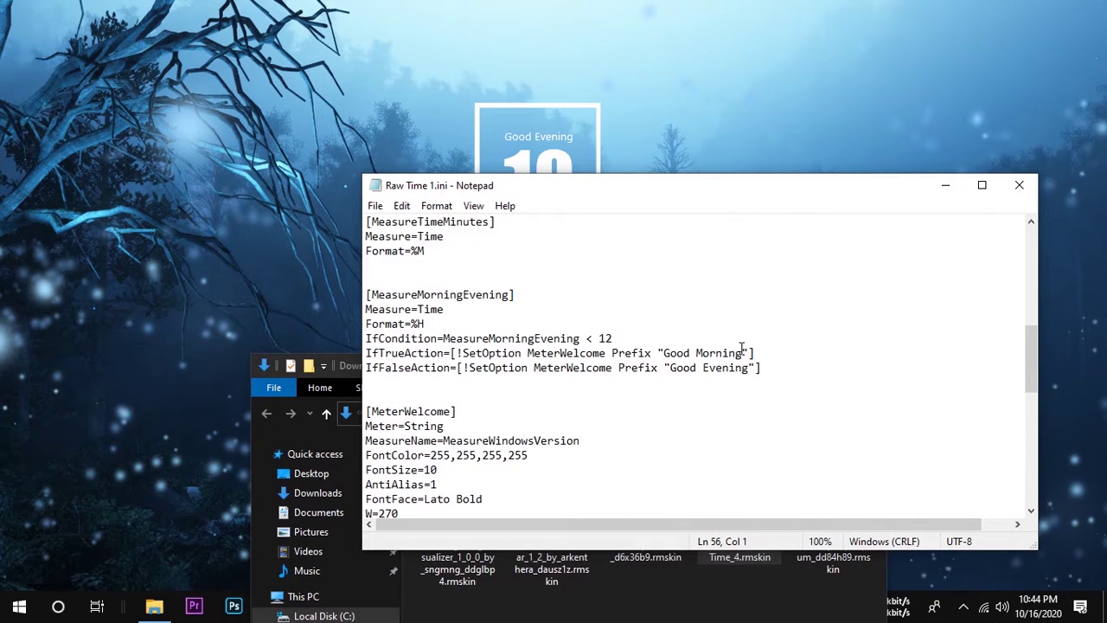
left_click_drag(761, 367, 353, 294)
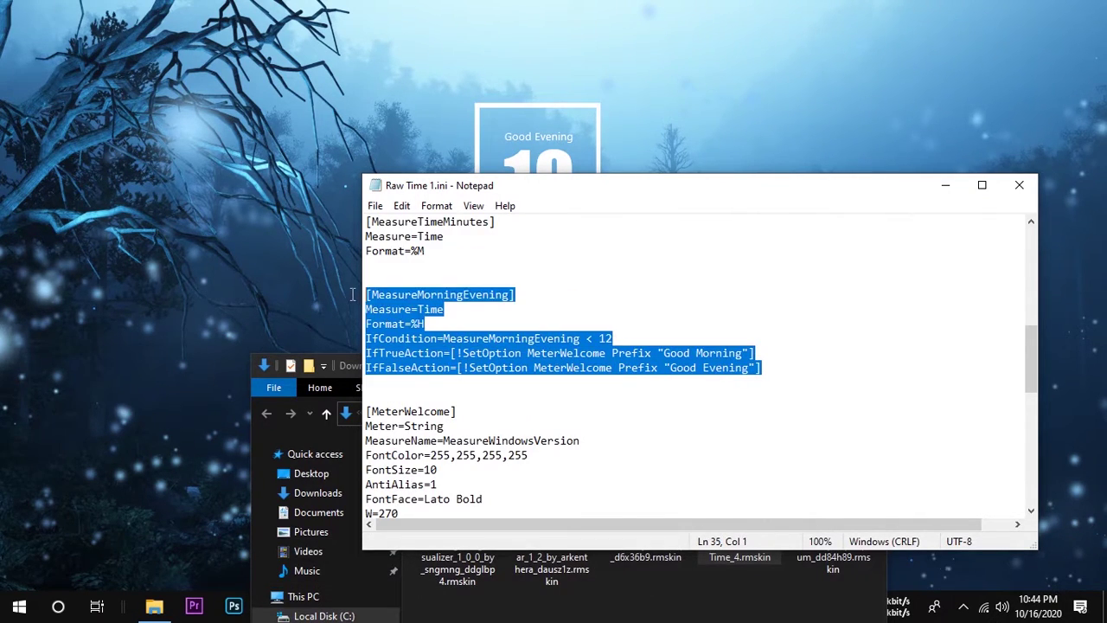
key("Delete")
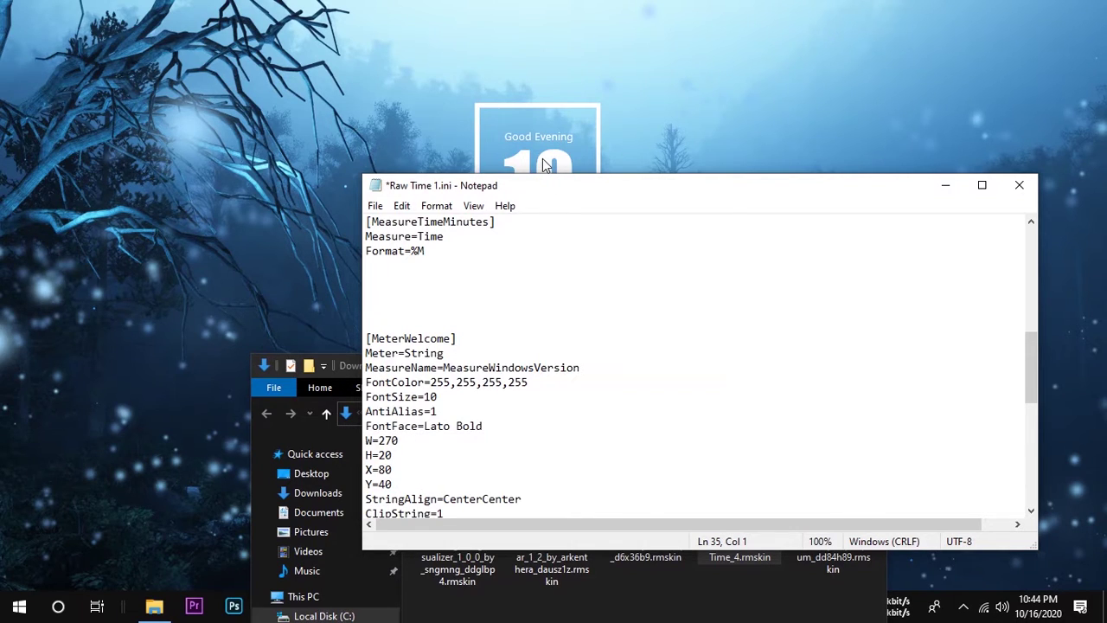
right_click(523, 161)
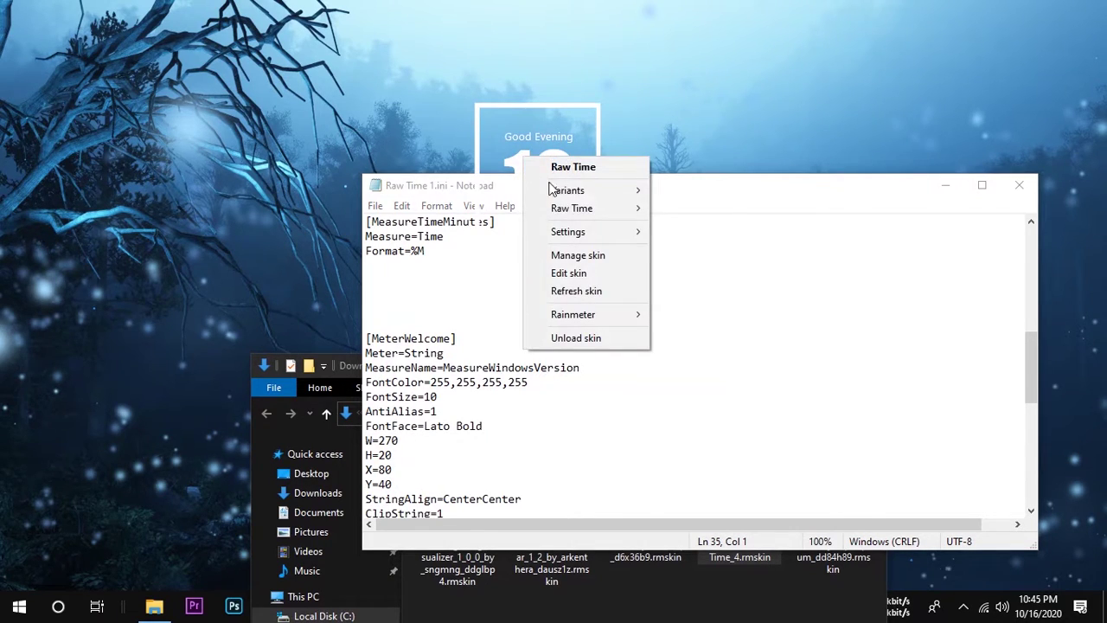
left_click(570, 291)
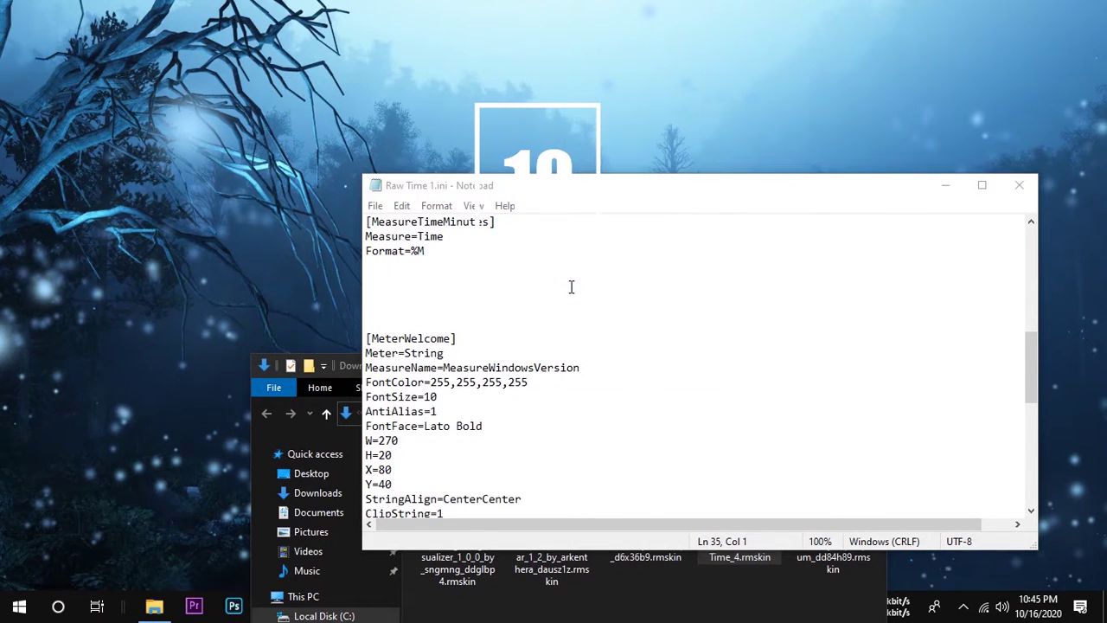
- Remove the surplus blank lines above [MeterWelcome] and close Raw Time 1.ini
left_click(375, 292)
key("BackSpace")
key("BackSpace")
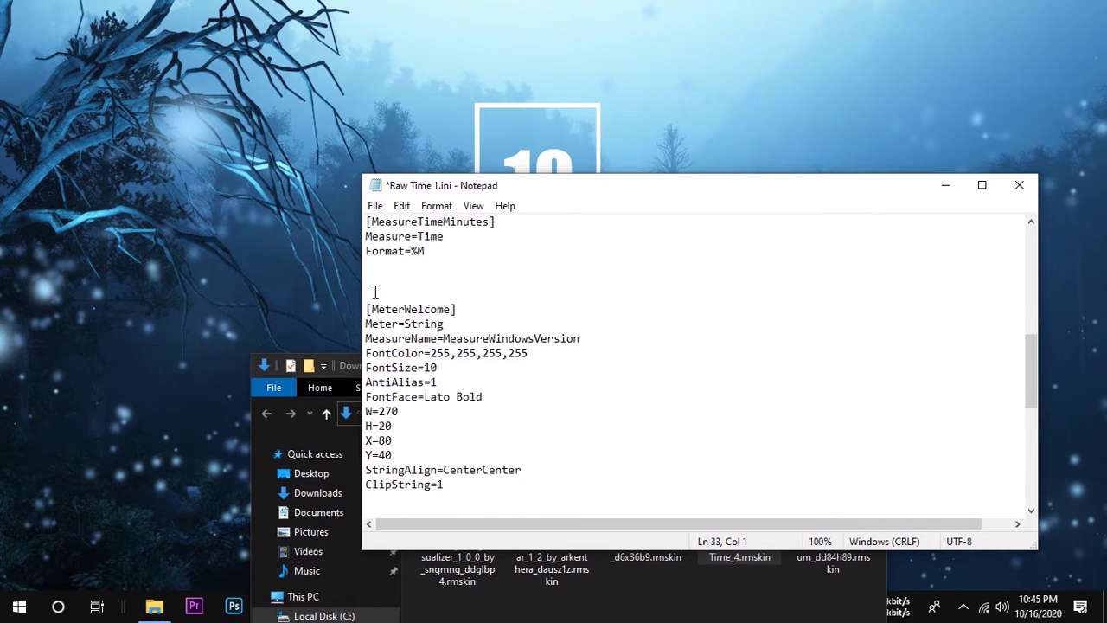
key("BackSpace")
scroll(482, 311, "up", 2)
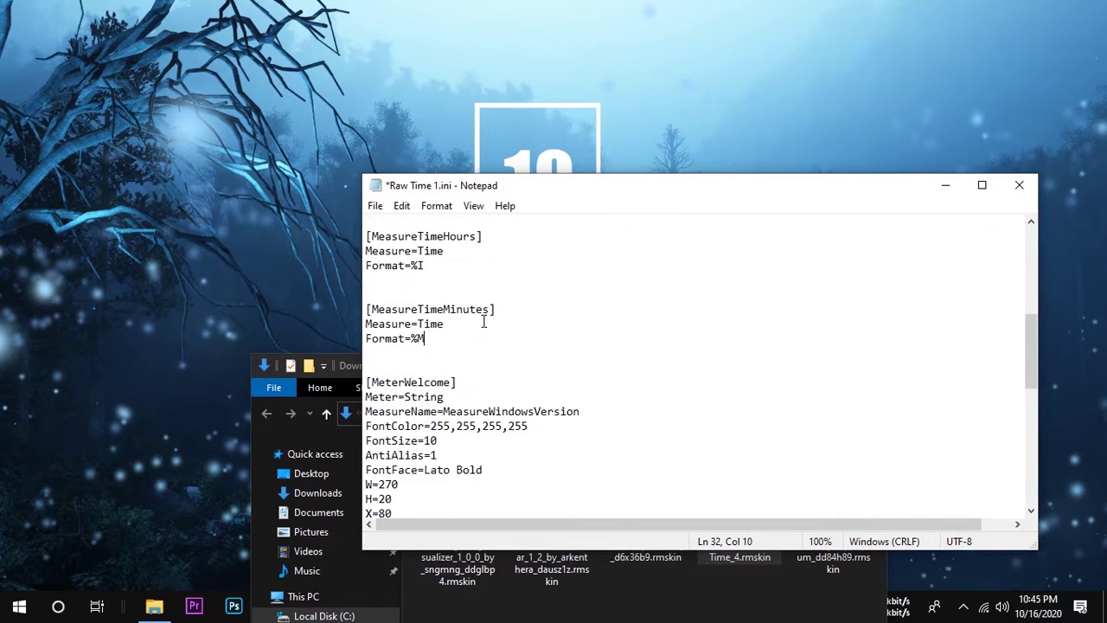
left_click(1019, 190)
left_click(530, 322)
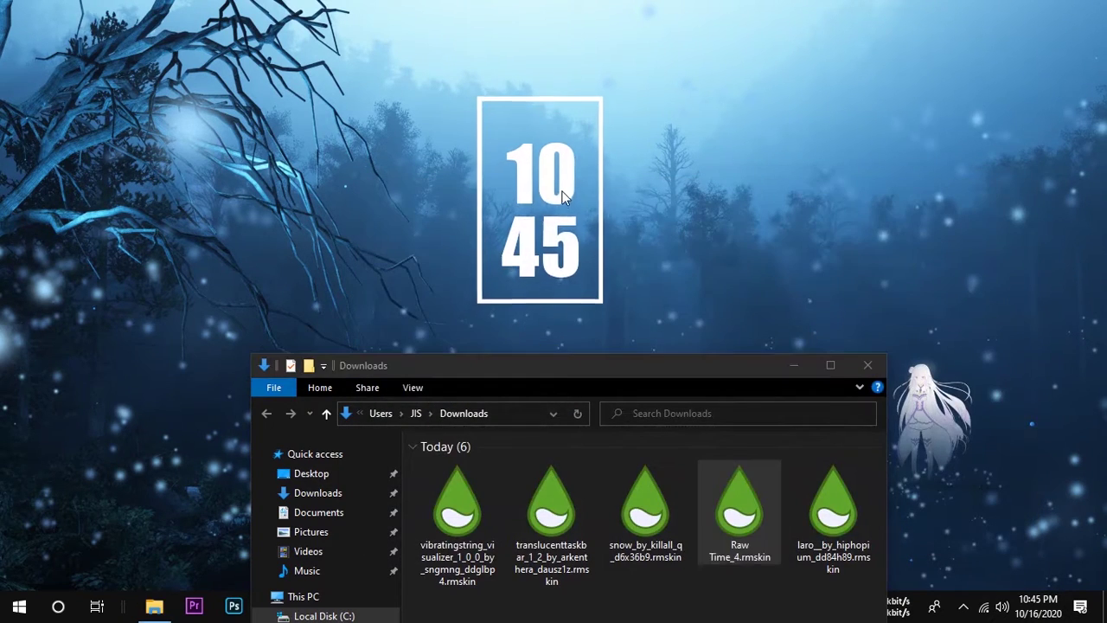
- Install the laro__by_hiphopium_dd84h89.rmskin package without applying its included layout
left_click_drag(534, 378, 544, 344)
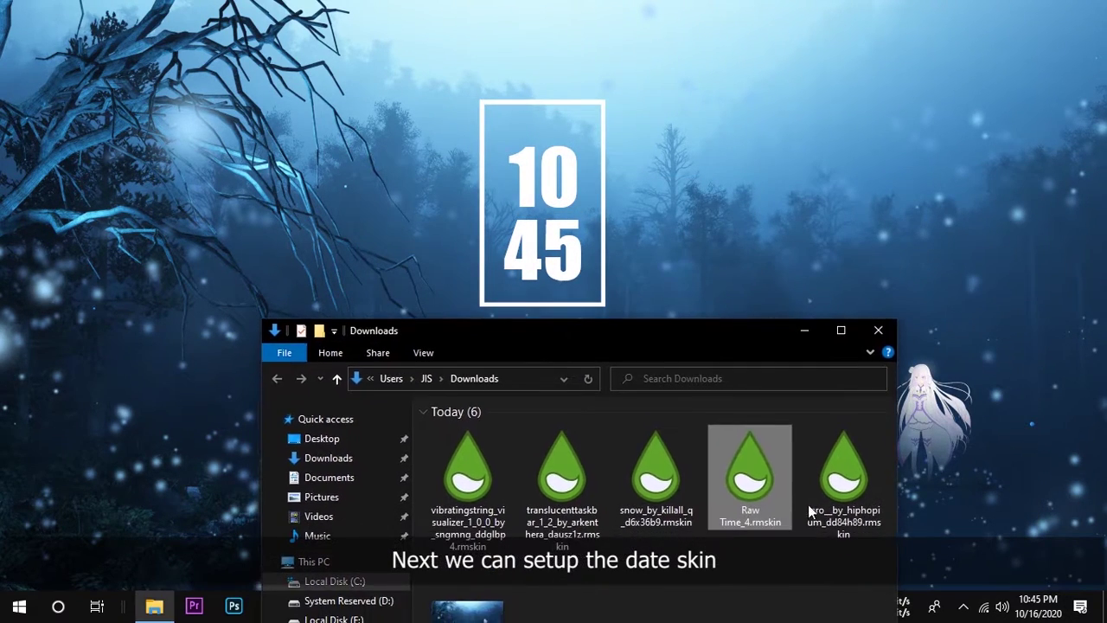
double_click(865, 514)
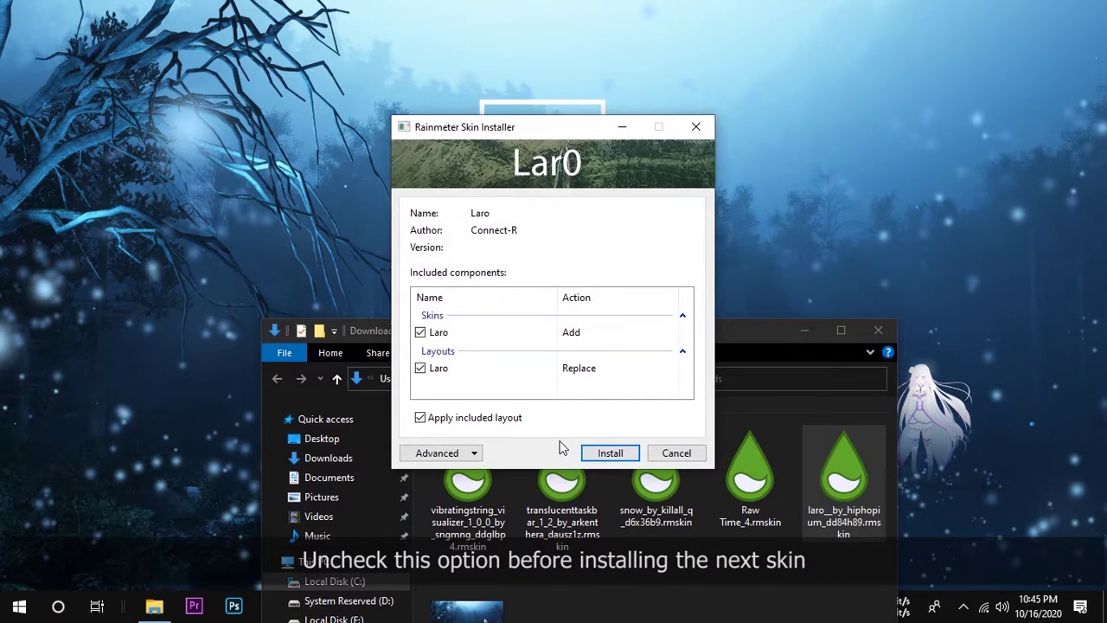
left_click(608, 453)
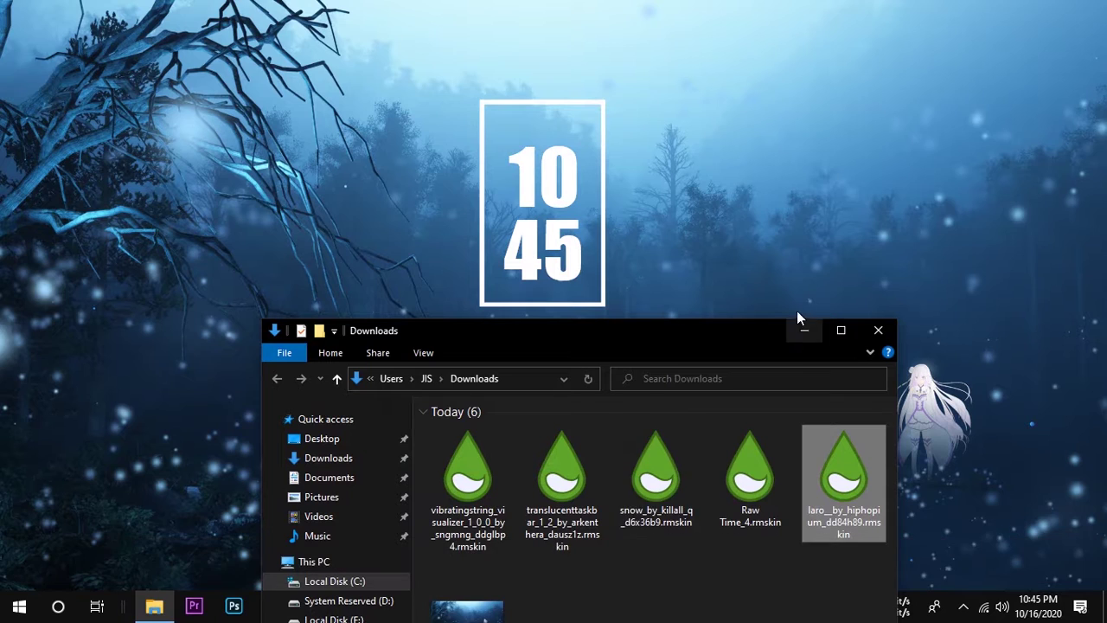
- Narrow the Downloads window and move it beside the desktop clock
left_click_drag(741, 331, 842, 134)
left_click_drag(359, 279, 686, 280)
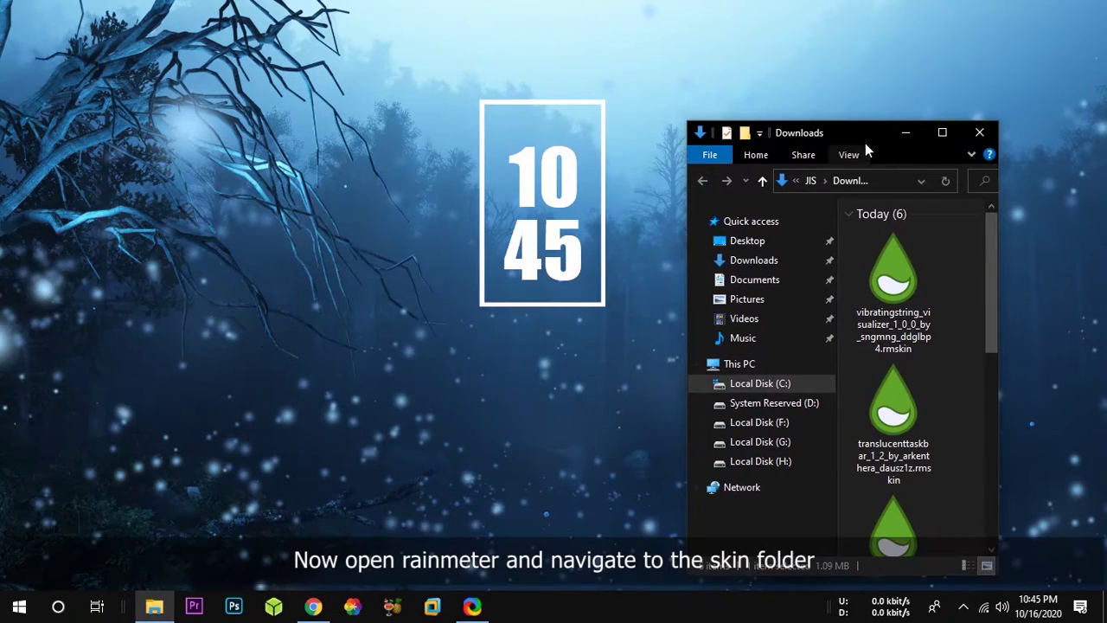
left_click_drag(864, 144, 893, 42)
- Load Date.ini from the Laro skin in Manage Rainmeter and place the date below the clock at about 285, 432
left_click(962, 607)
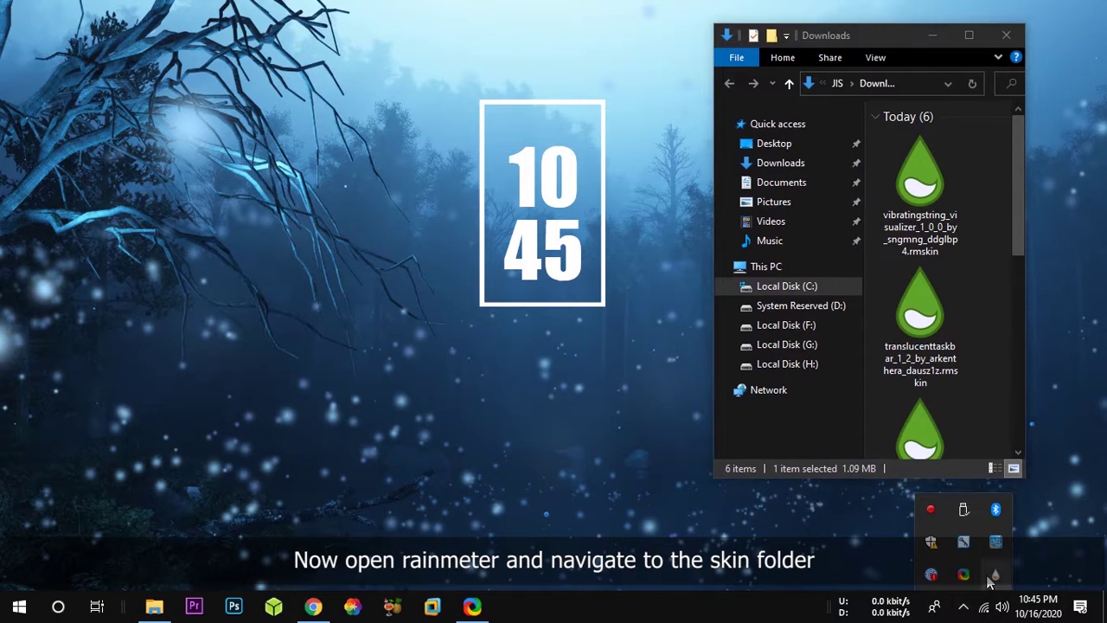
right_click(991, 582)
left_click(1009, 358)
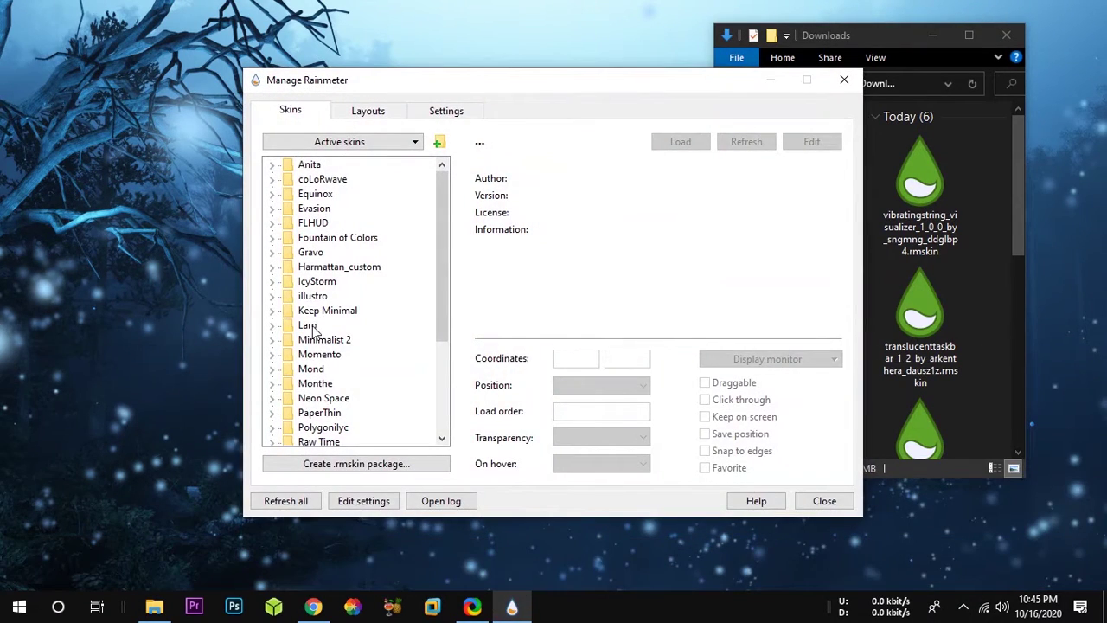
left_click(309, 326)
left_click(272, 326)
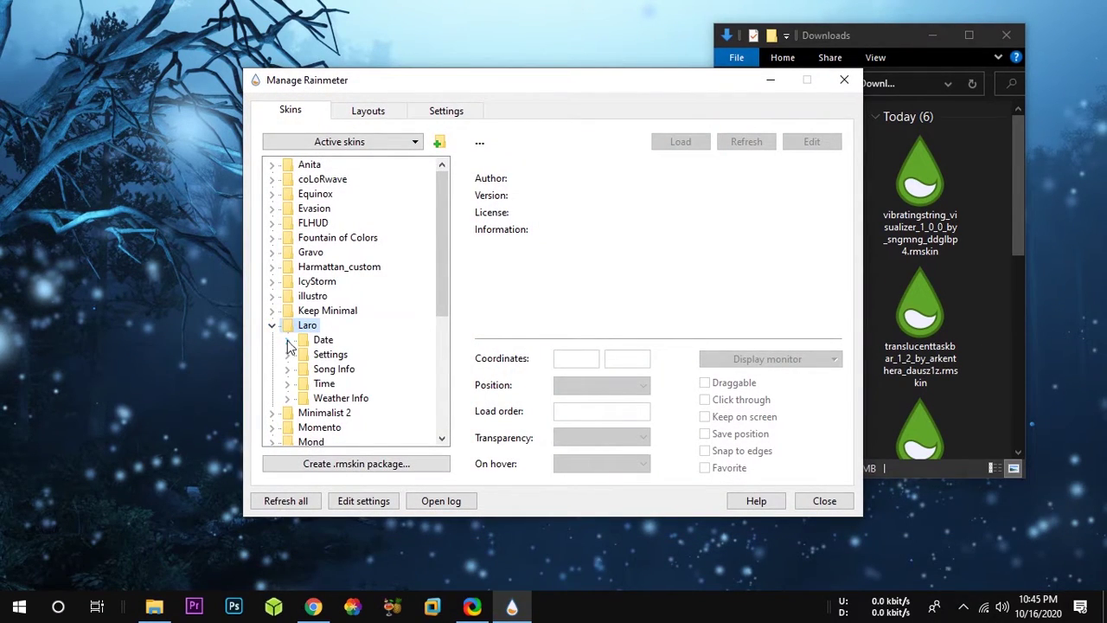
left_click(287, 340)
left_click(351, 358)
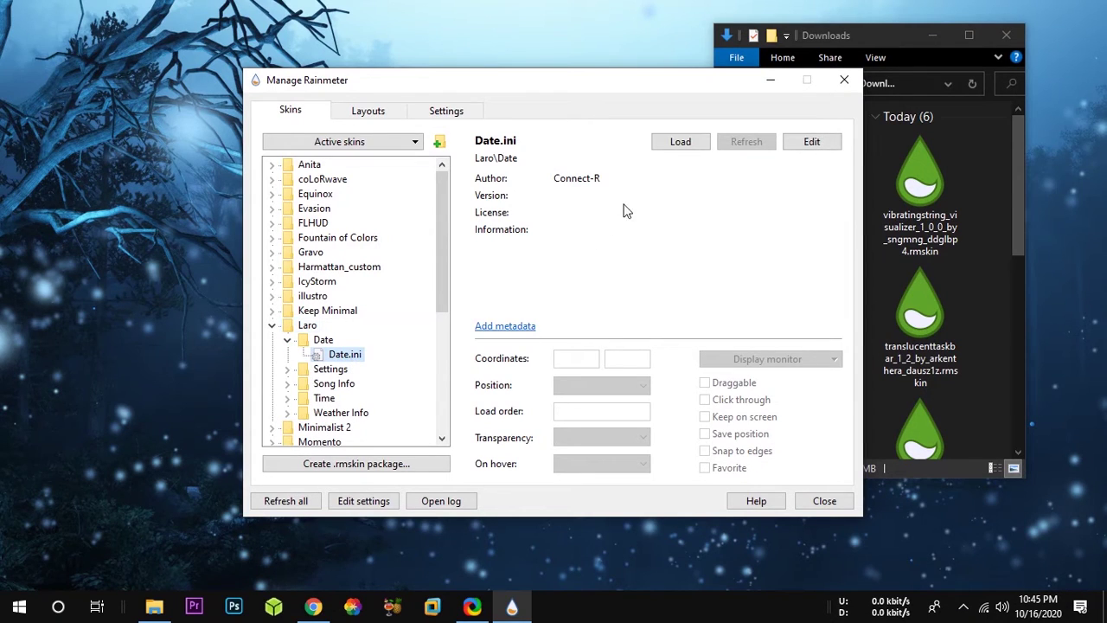
left_click(677, 144)
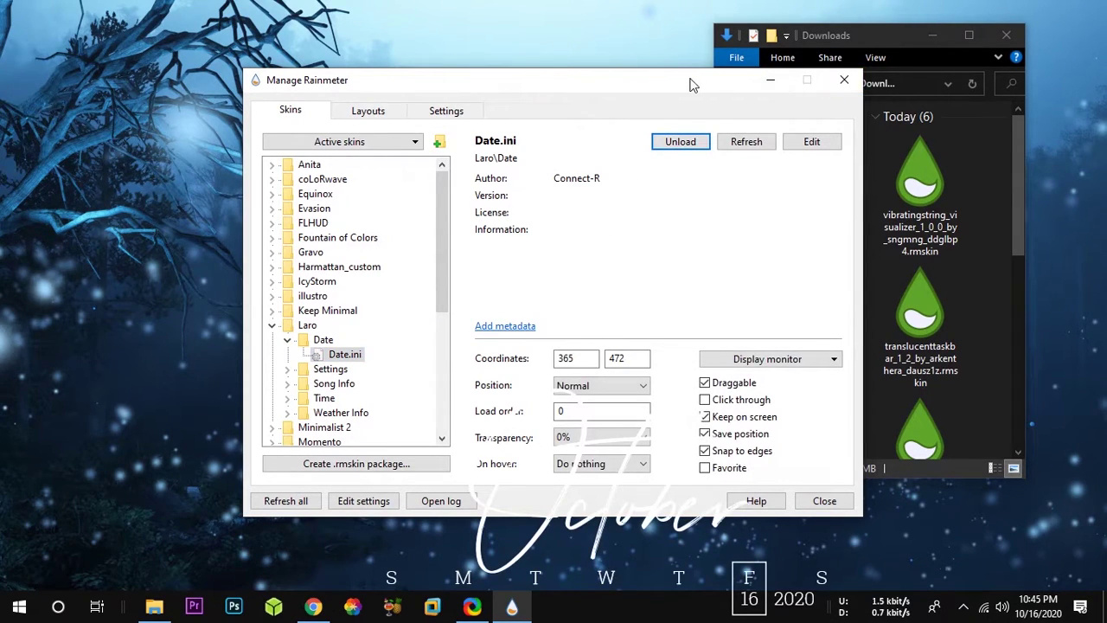
left_click_drag(692, 81, 204, 27)
left_click_drag(625, 527, 560, 494)
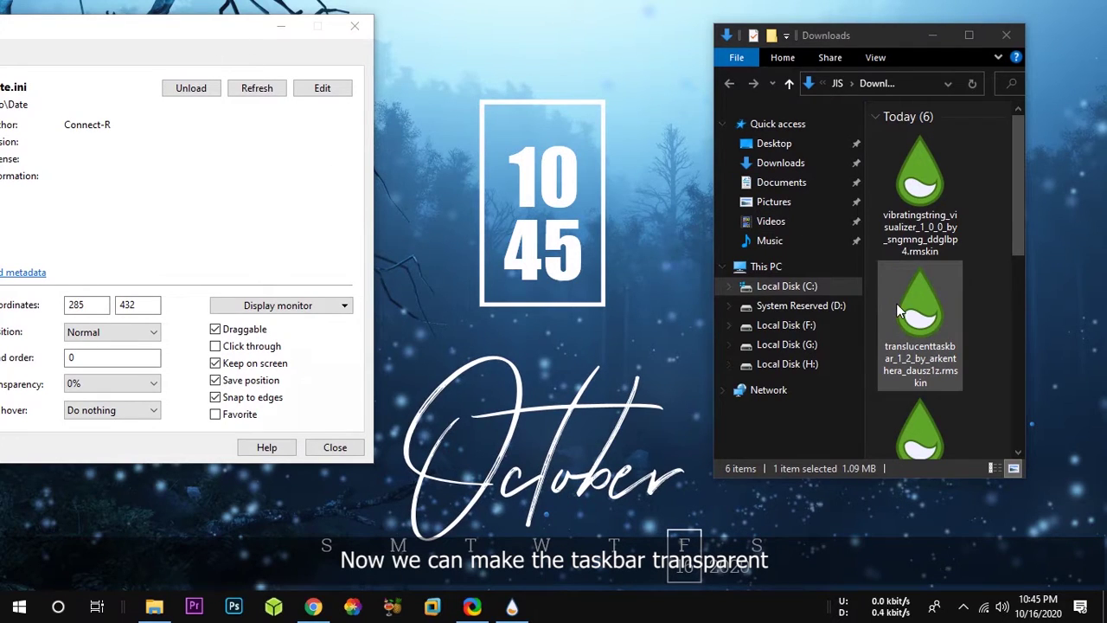
- Install the translucenttaskbar_1_2_by_arkenthera_dausz1z.rmskin package from the Downloads folder
scroll(928, 259, "down", 2)
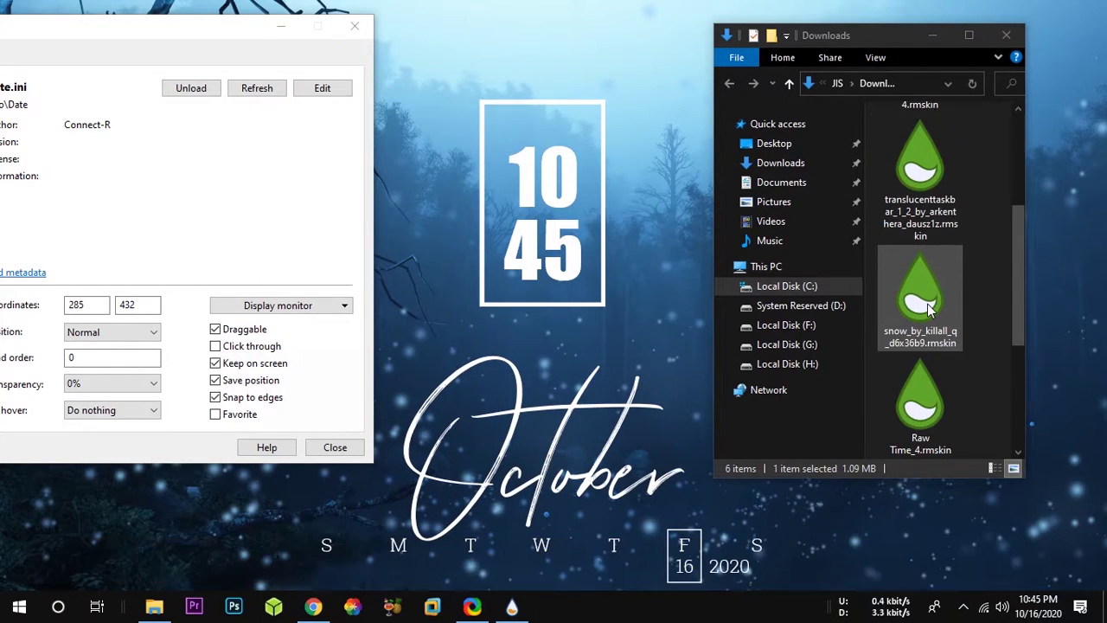
scroll(928, 308, "down", 2)
scroll(927, 308, "up", 4)
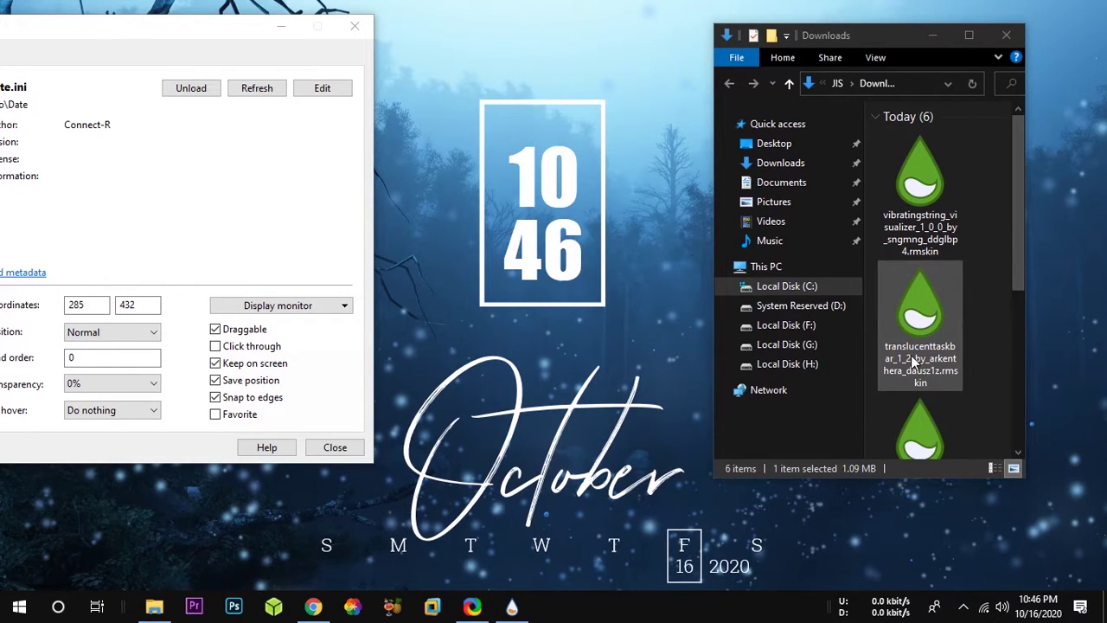
double_click(912, 362)
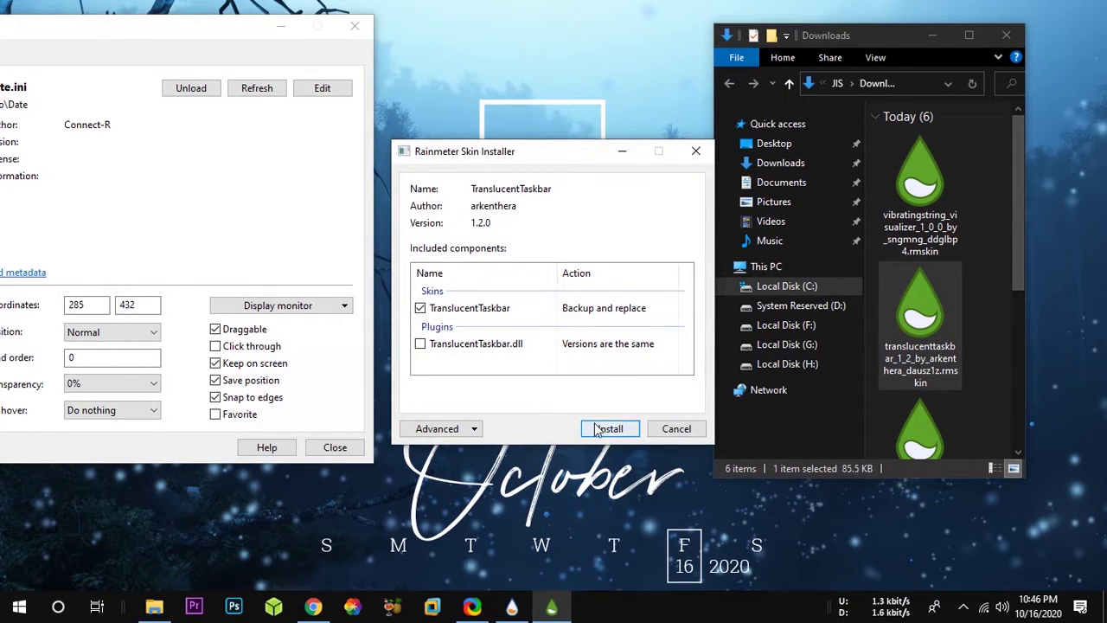
left_click(607, 429)
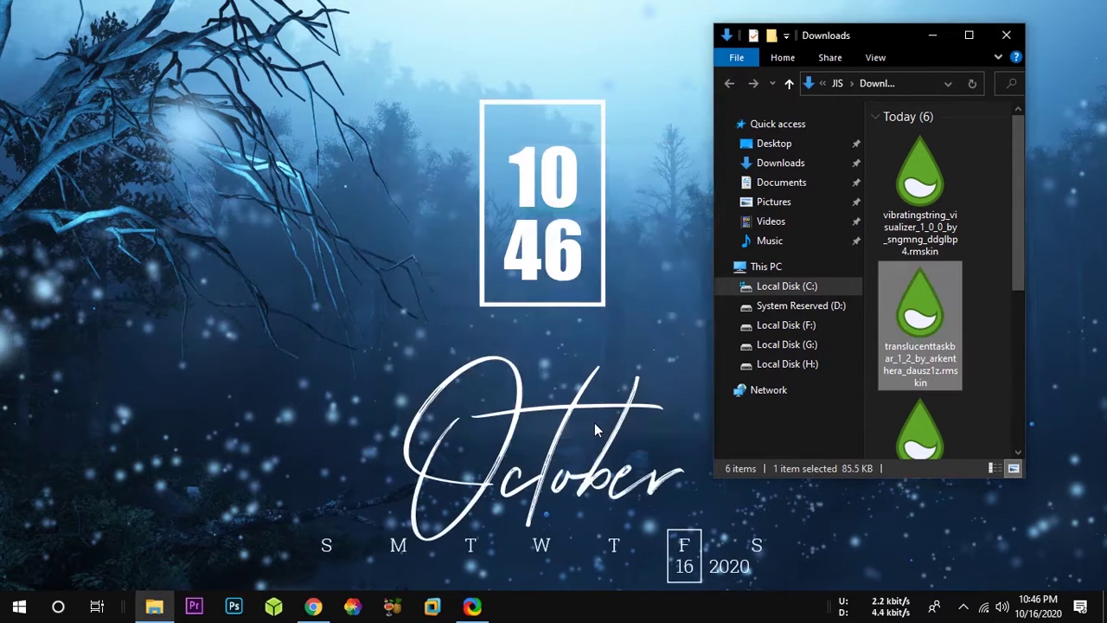
- Load Sample.ini from the TranslucentTaskbar skin in Manage Rainmeter and close the manager
left_click(961, 606)
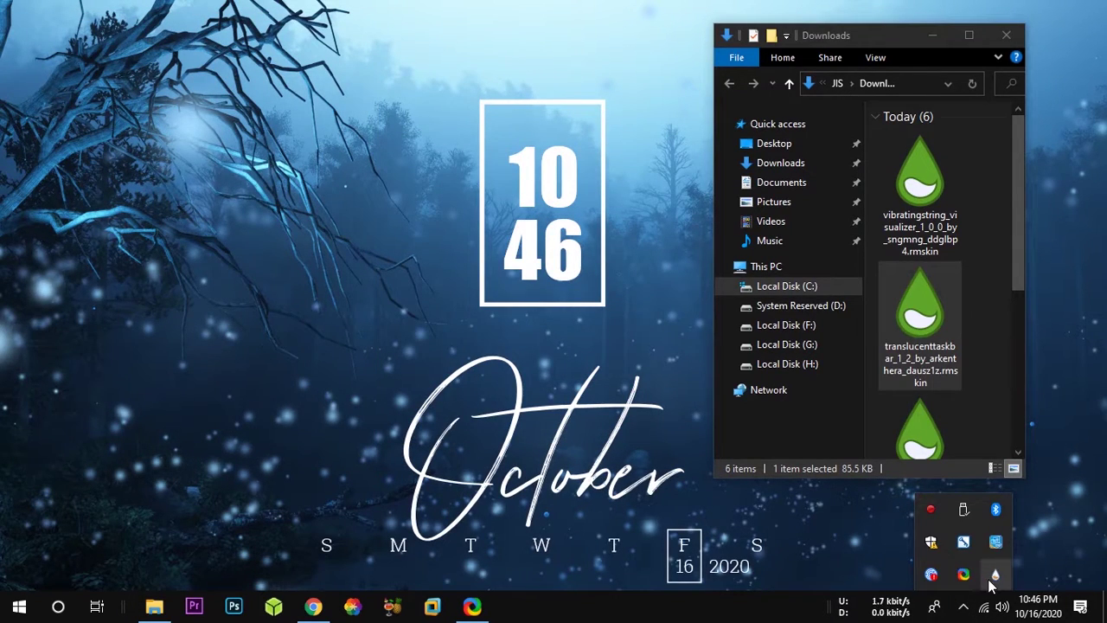
right_click(991, 581)
left_click(1027, 341)
scroll(372, 320, "down", 4)
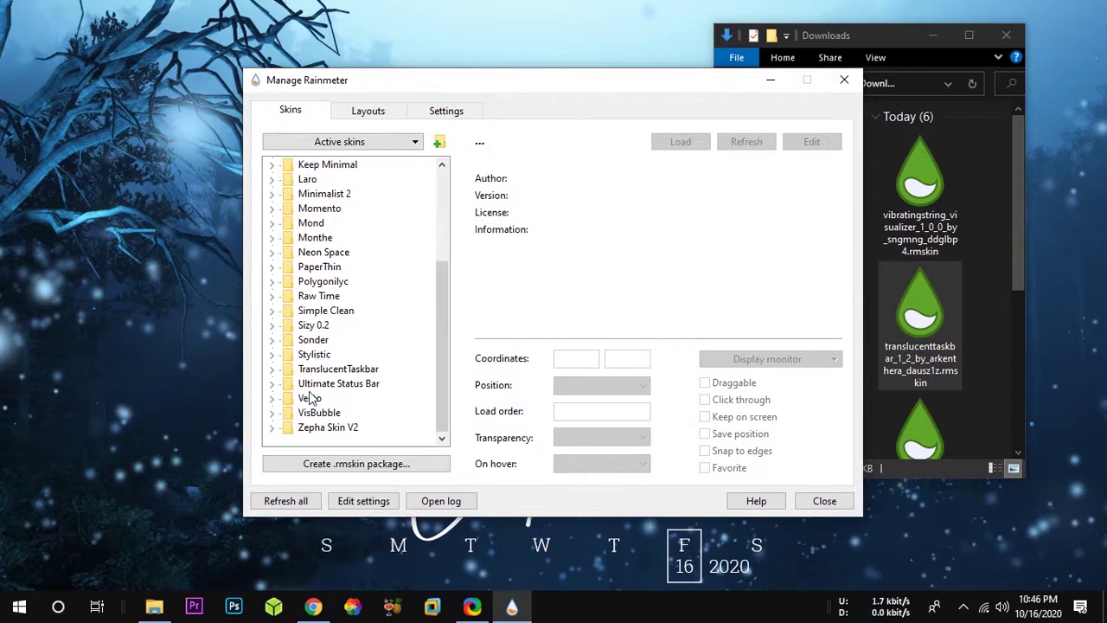
left_click(270, 369)
left_click(311, 383)
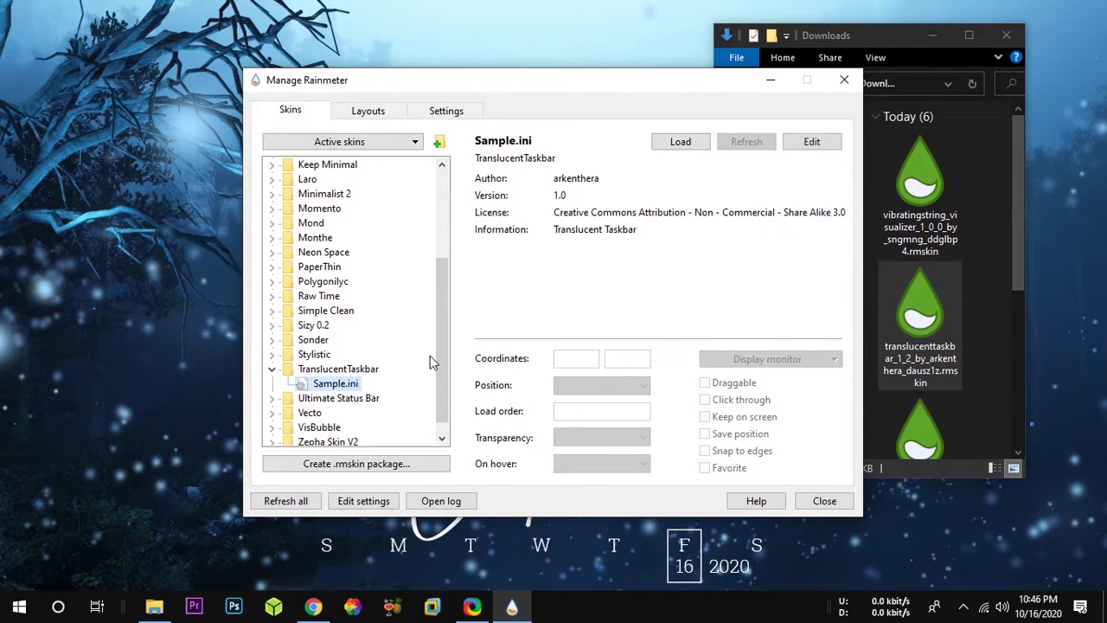
left_click(681, 142)
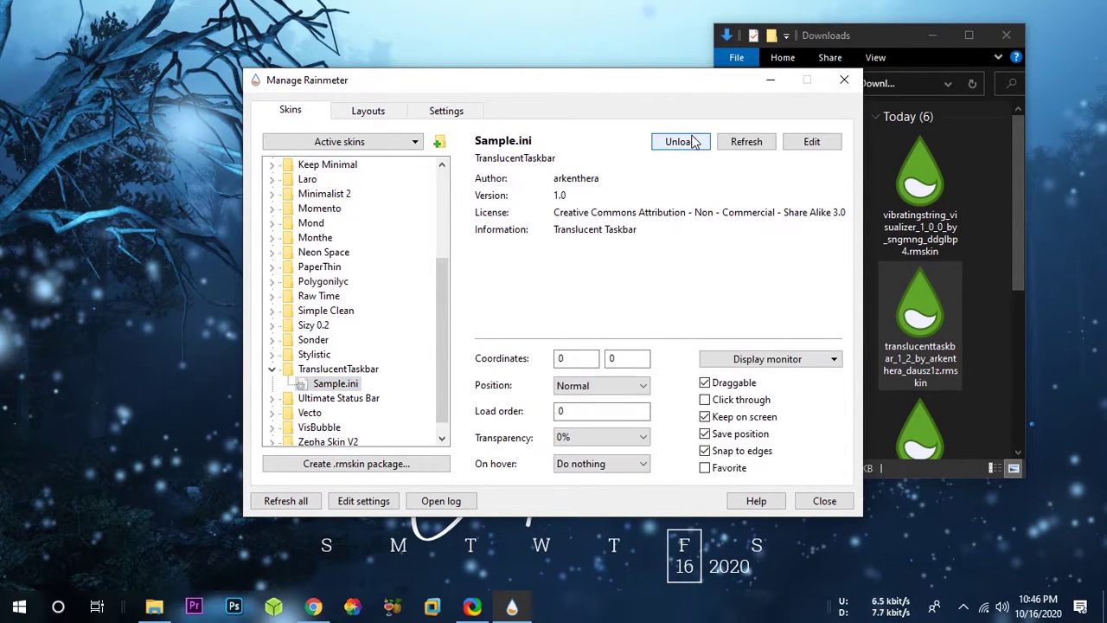
left_click(843, 83)
- Install the vibratingstring_visualizer_1_0_0_by_sngmng_ddglbp4.rmskin package and load VibratingString.ini in Manage Rainmeter
double_click(908, 222)
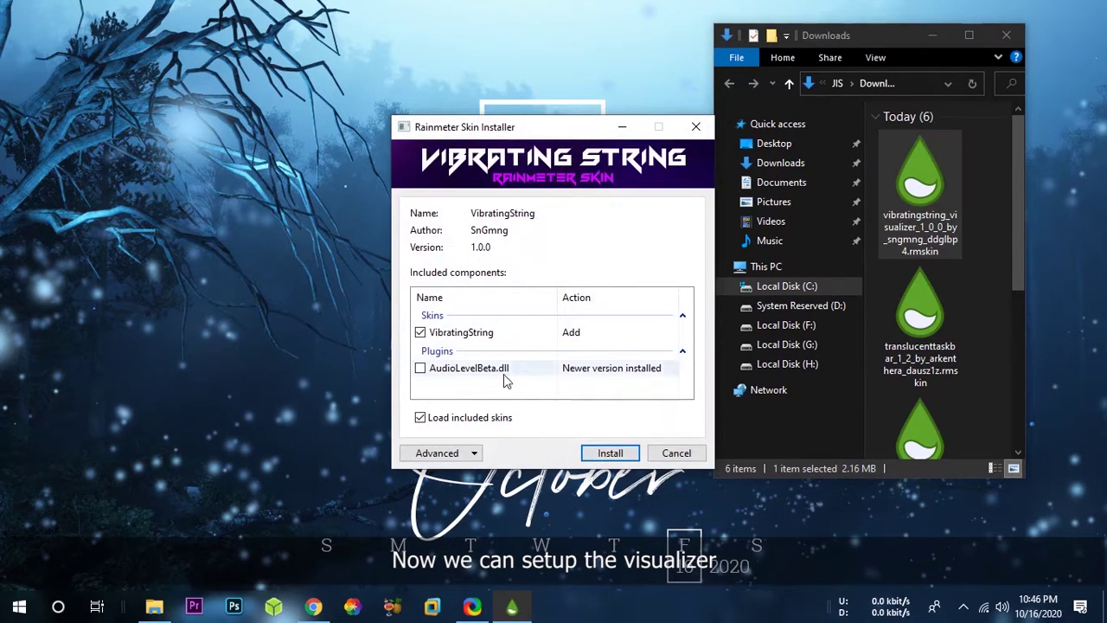
left_click(624, 454)
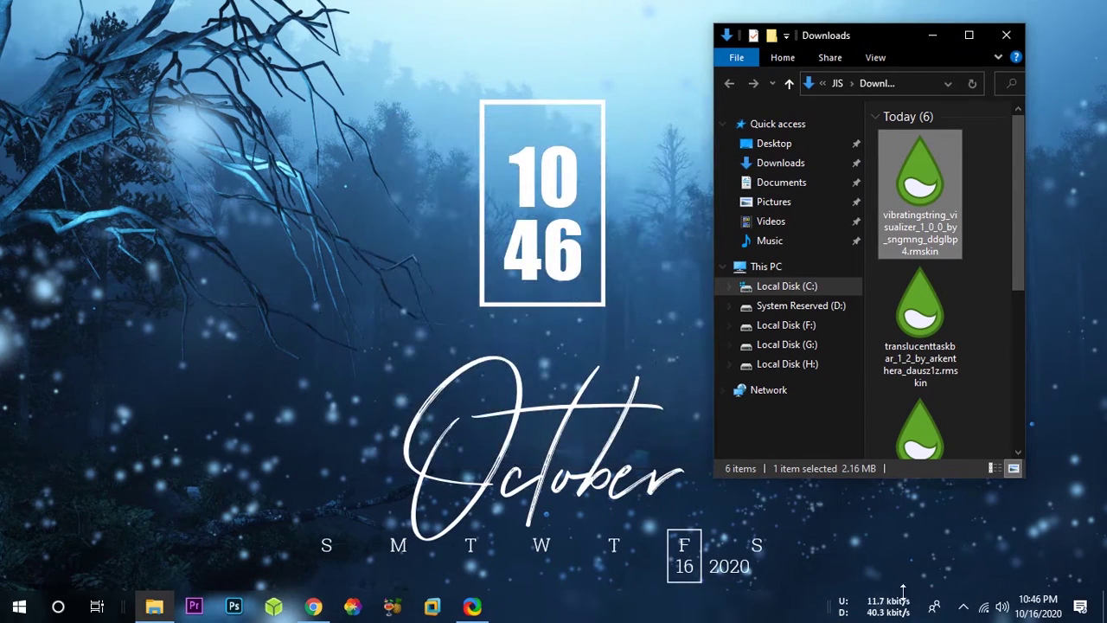
left_click(963, 610)
right_click(983, 551)
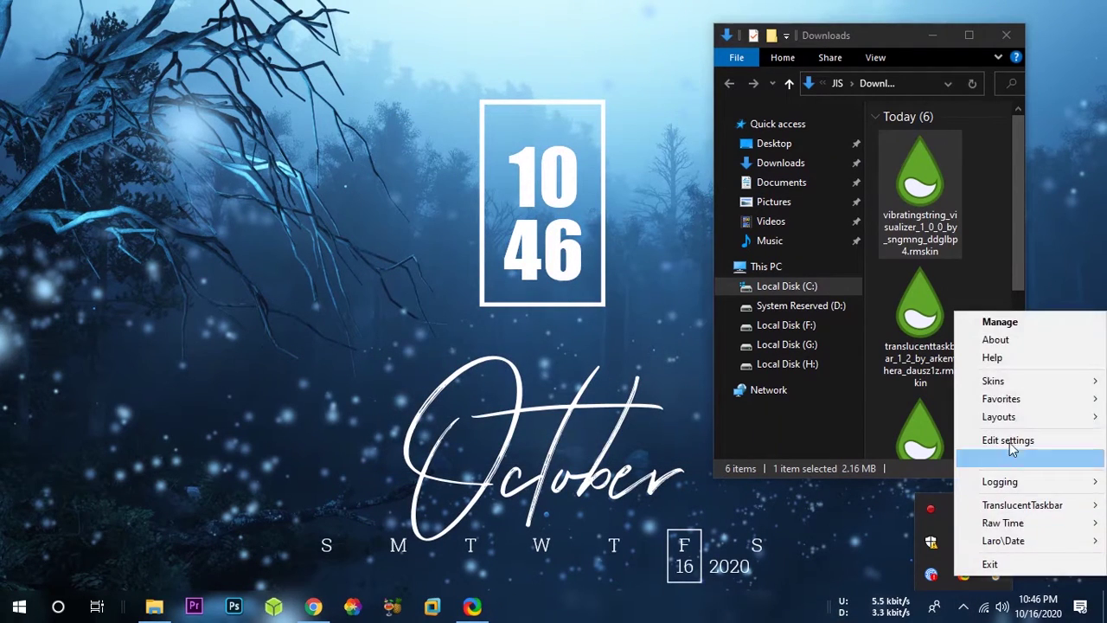
left_click(1017, 322)
scroll(309, 229, "down", 4)
left_click(271, 398)
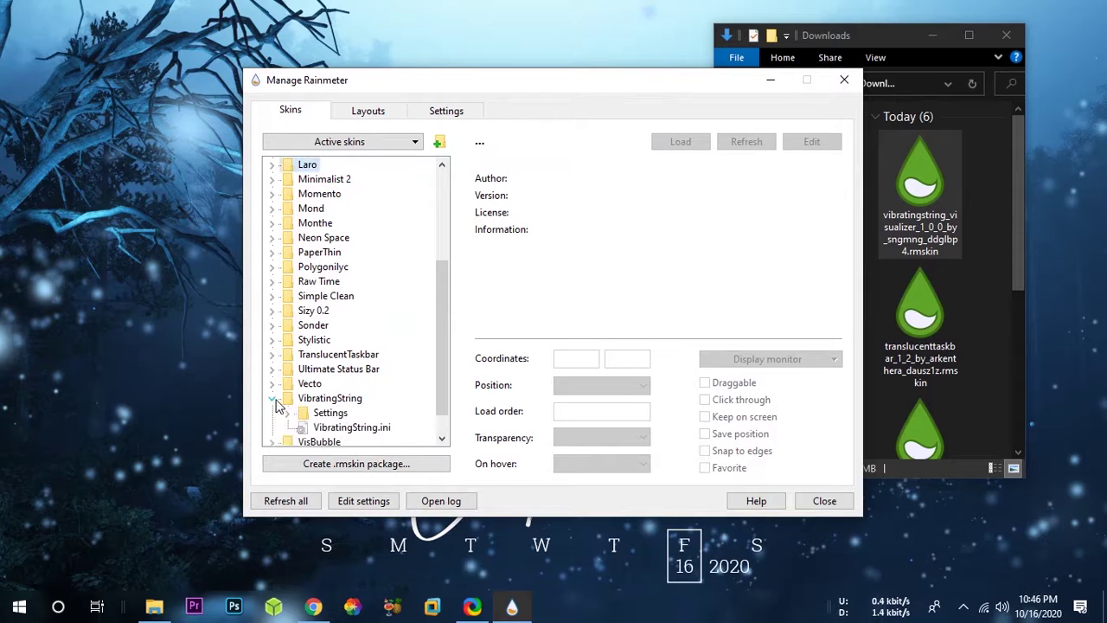
left_click(350, 427)
left_click(680, 141)
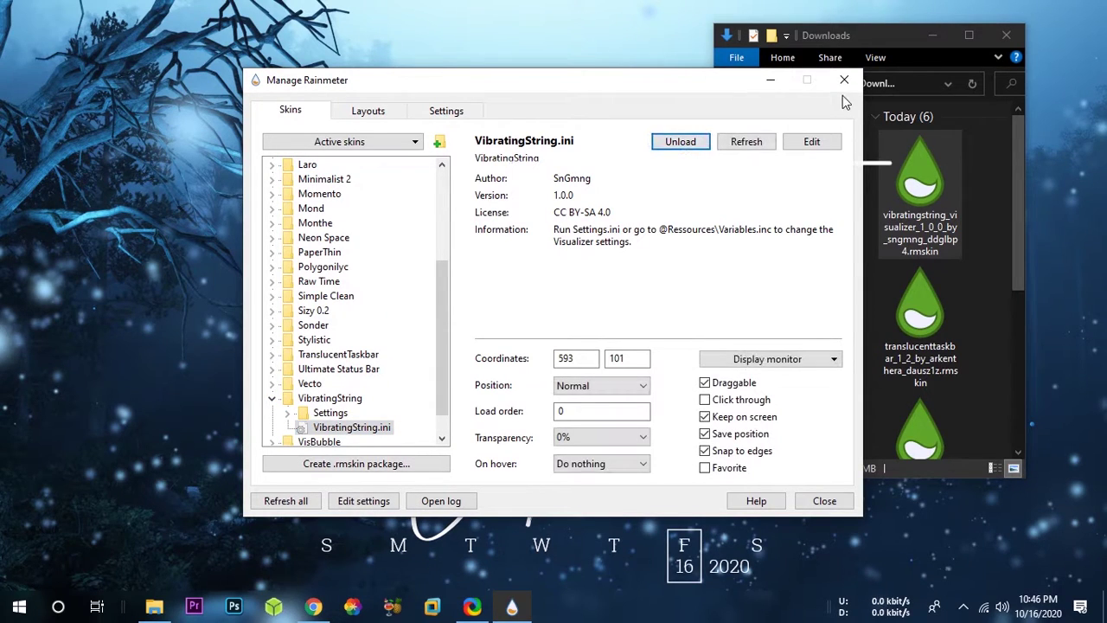
left_click(844, 80)
- Move the visualizer line between the clock and the date, and set its length to 140 in the skin options
left_click_drag(653, 167, 451, 332)
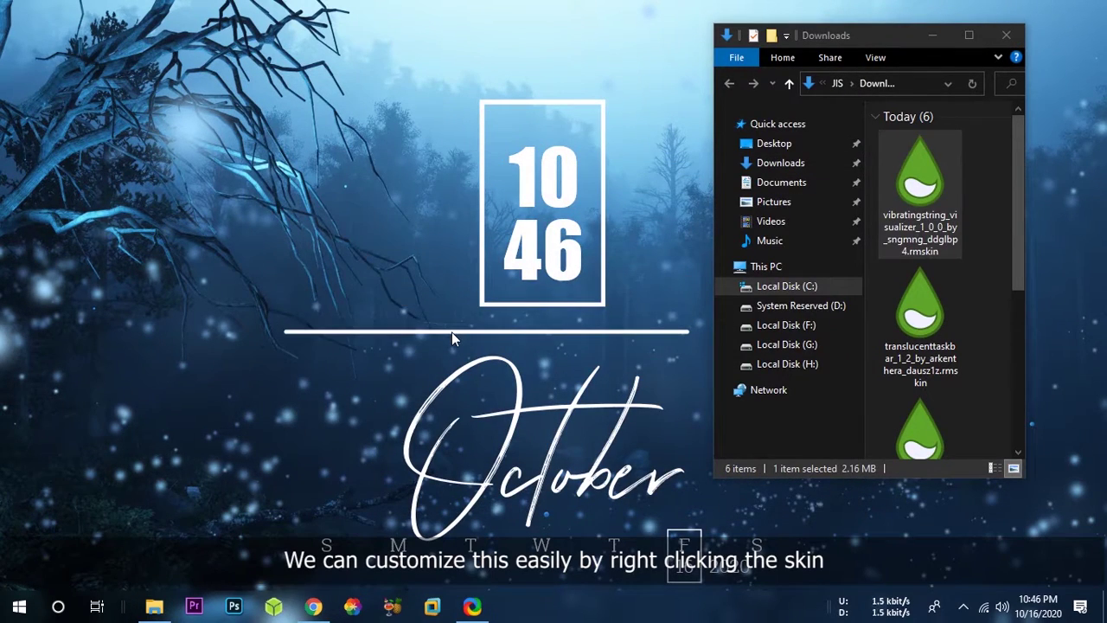
right_click(452, 333)
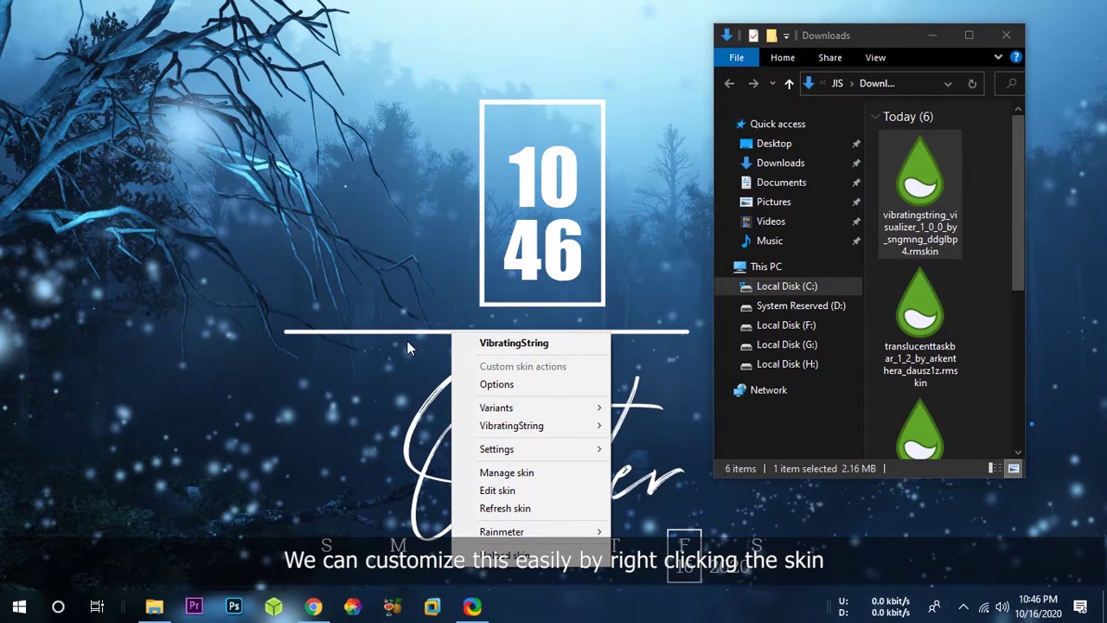
left_click(485, 384)
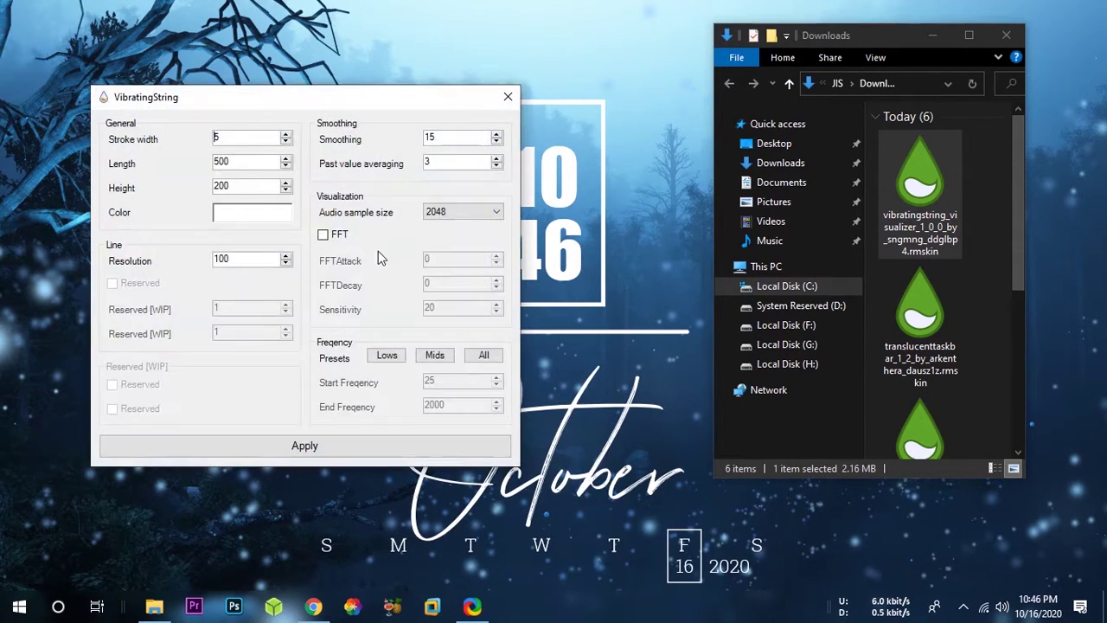
left_click_drag(232, 164, 143, 159)
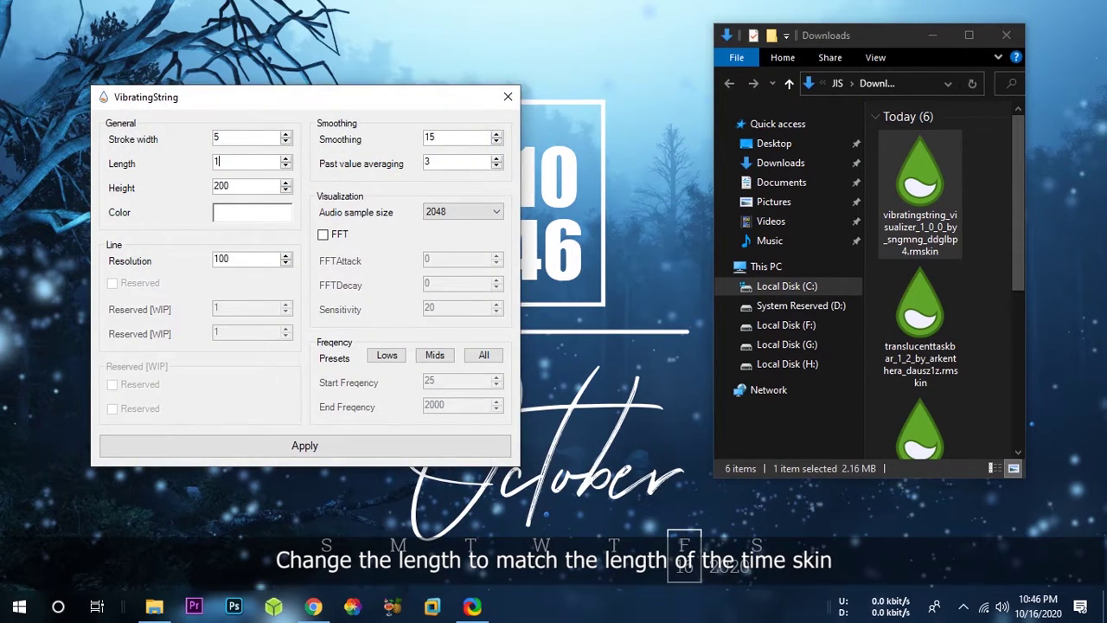
left_click(303, 446)
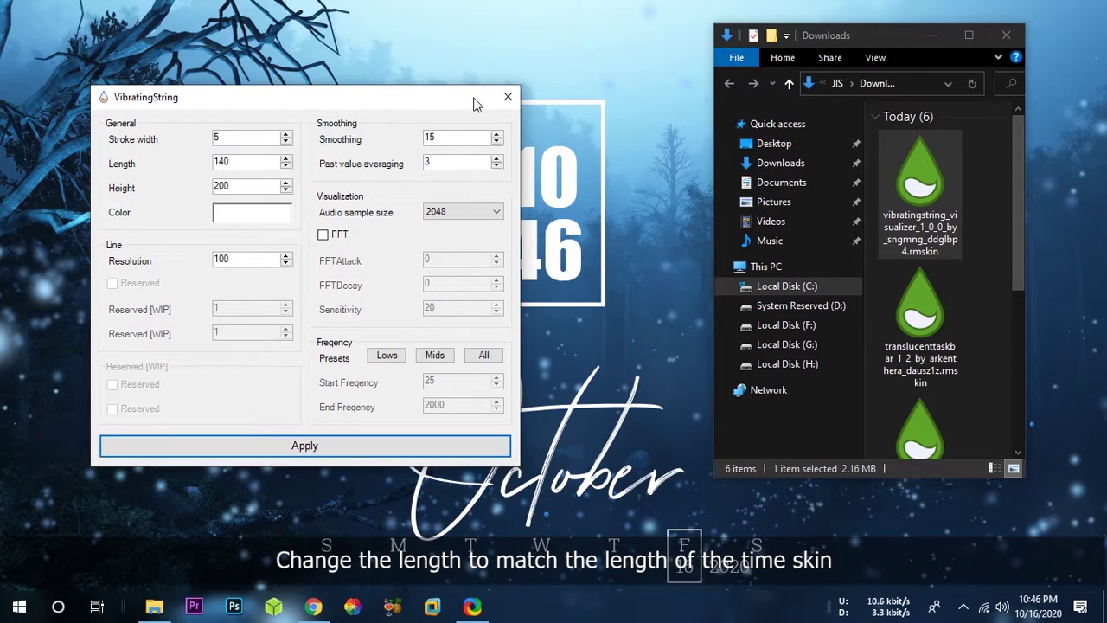
left_click(507, 96)
- Place the visualizer line inside the clock frame above the hour and nudge the clock, line and date slightly left
left_click_drag(339, 333, 521, 164)
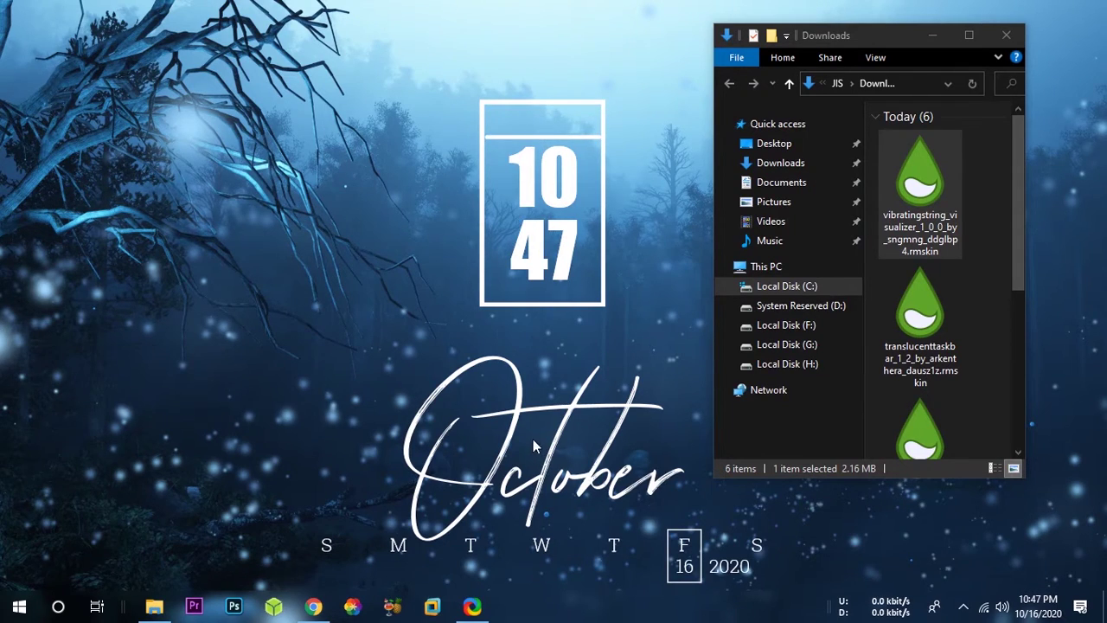
left_click_drag(536, 249, 526, 251)
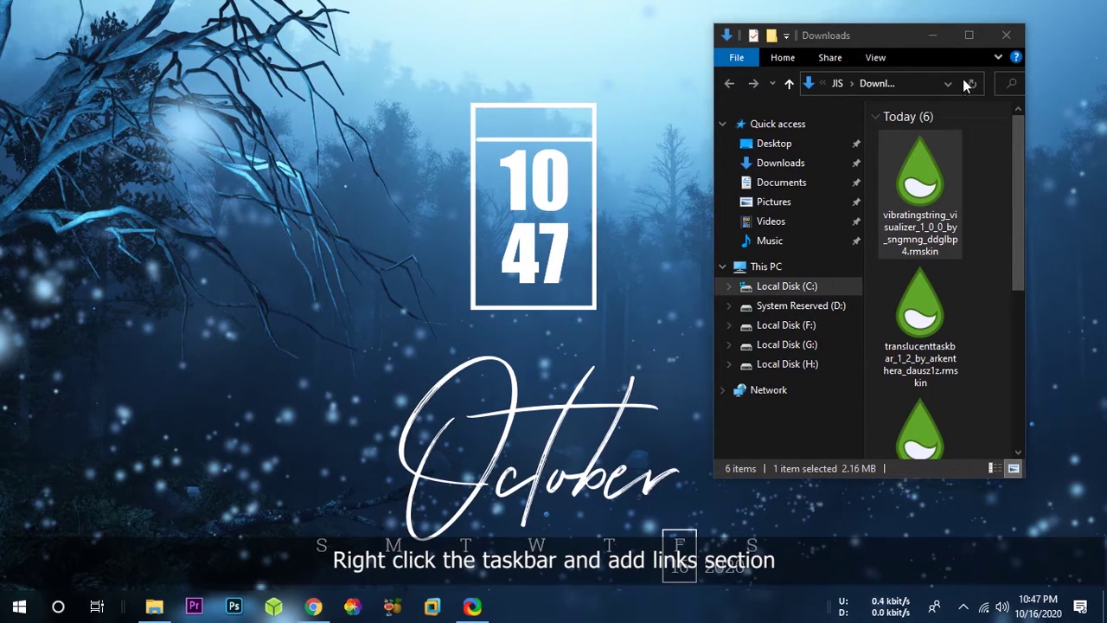
- Close the Downloads window and add the Links toolbar to the taskbar
left_click(1007, 37)
right_click(553, 608)
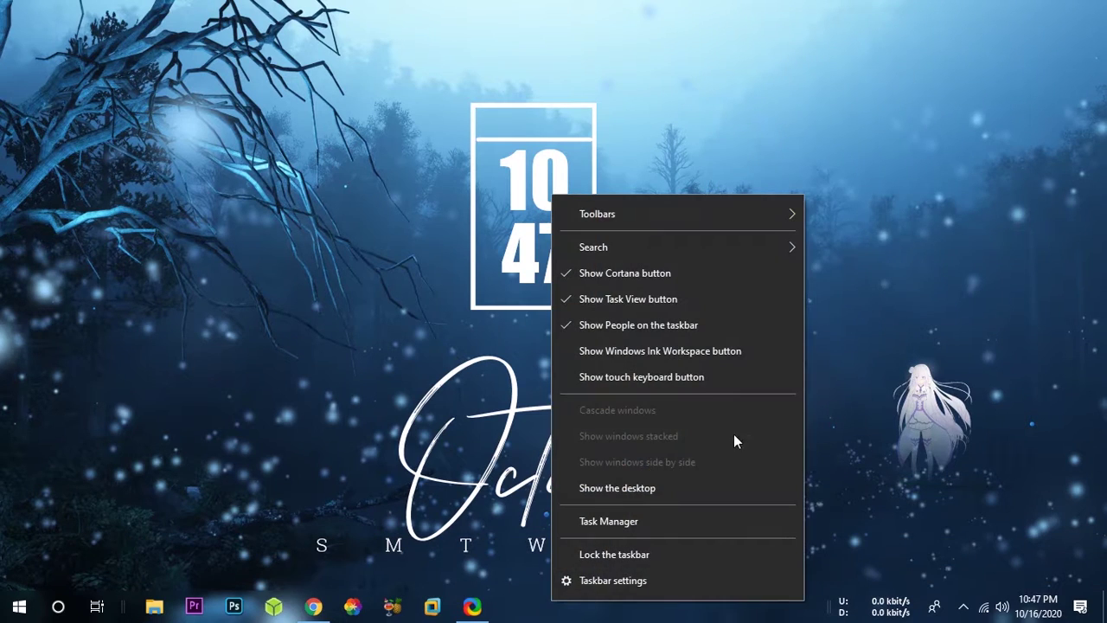
mouse_move(613, 216)
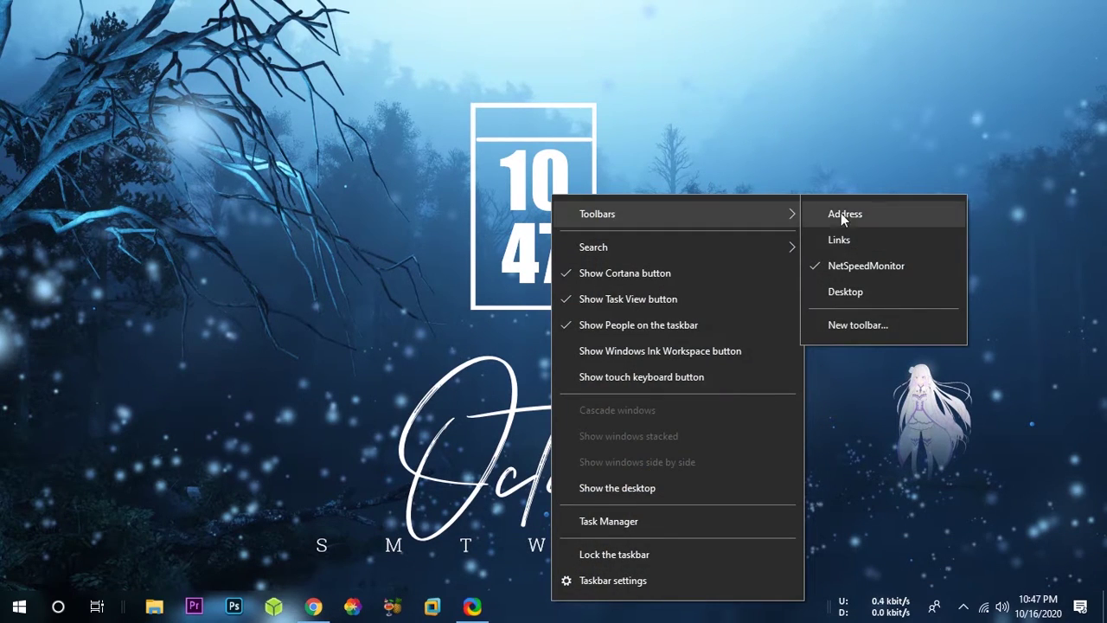
left_click(843, 242)
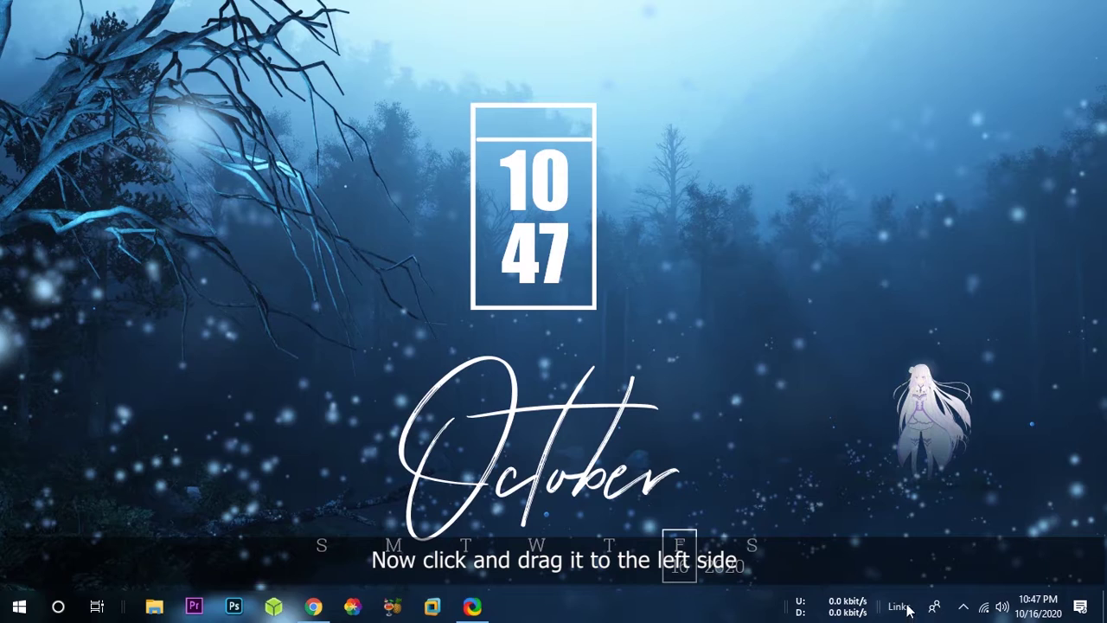
- Move the Links toolbar ahead of the pinned taskbar icons and resize it so the icons sit near the centre
left_click_drag(697, 610, 362, 611)
left_click_drag(163, 610, 111, 614)
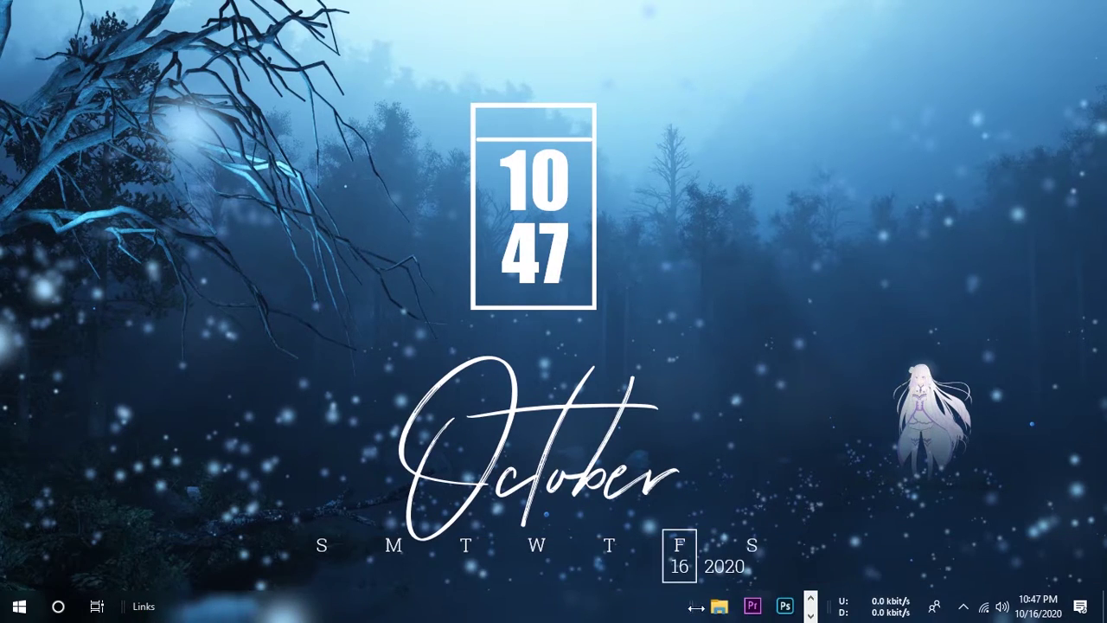
left_click_drag(696, 607, 365, 610)
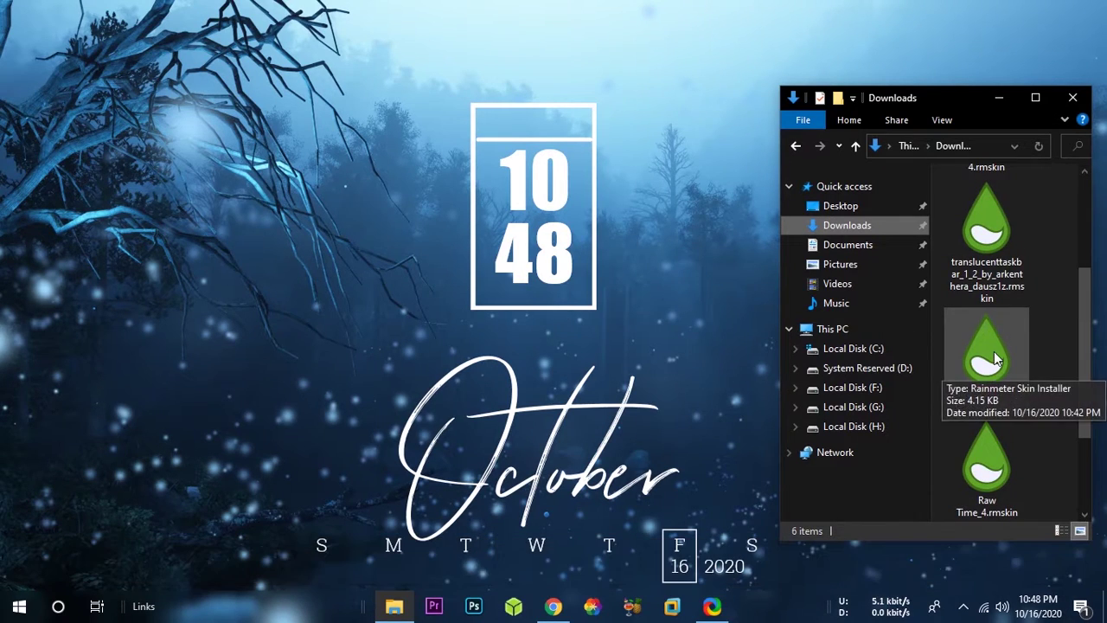
- Install the snow_by_killall_q_d6x36b9.rmskin package from Downloads and load Snow.ini in Manage Rainmeter
double_click(994, 351)
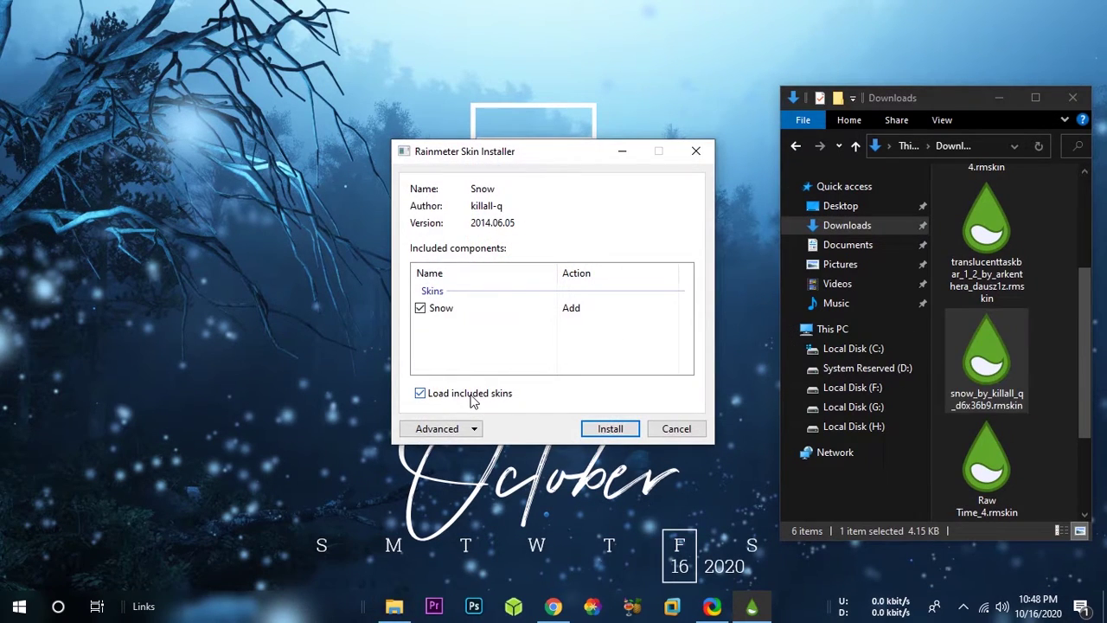
left_click(610, 428)
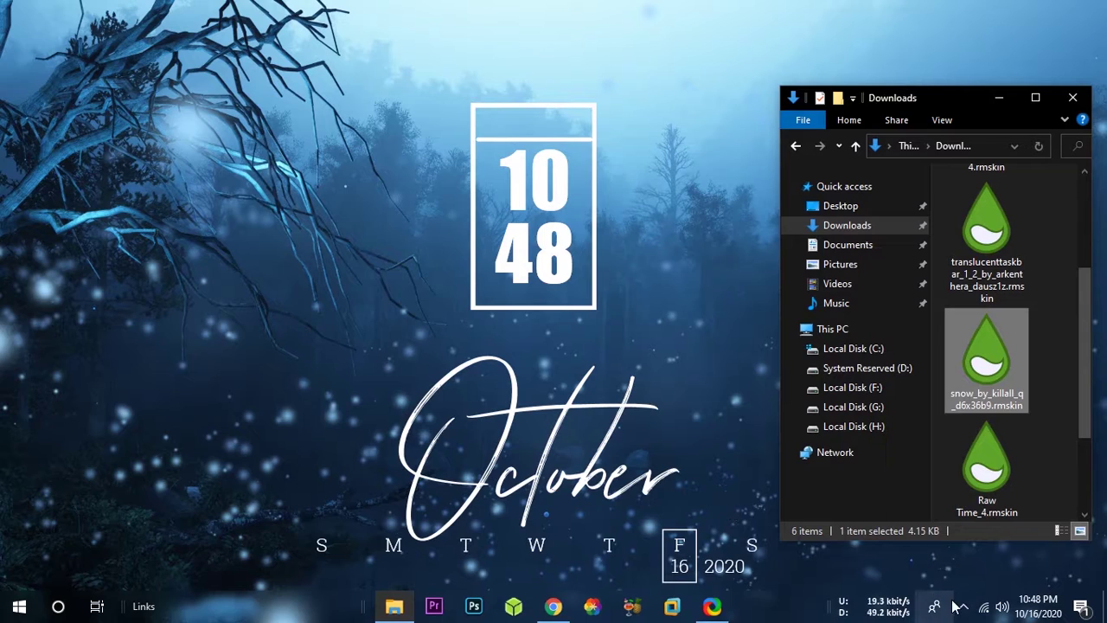
left_click(960, 606)
right_click(963, 574)
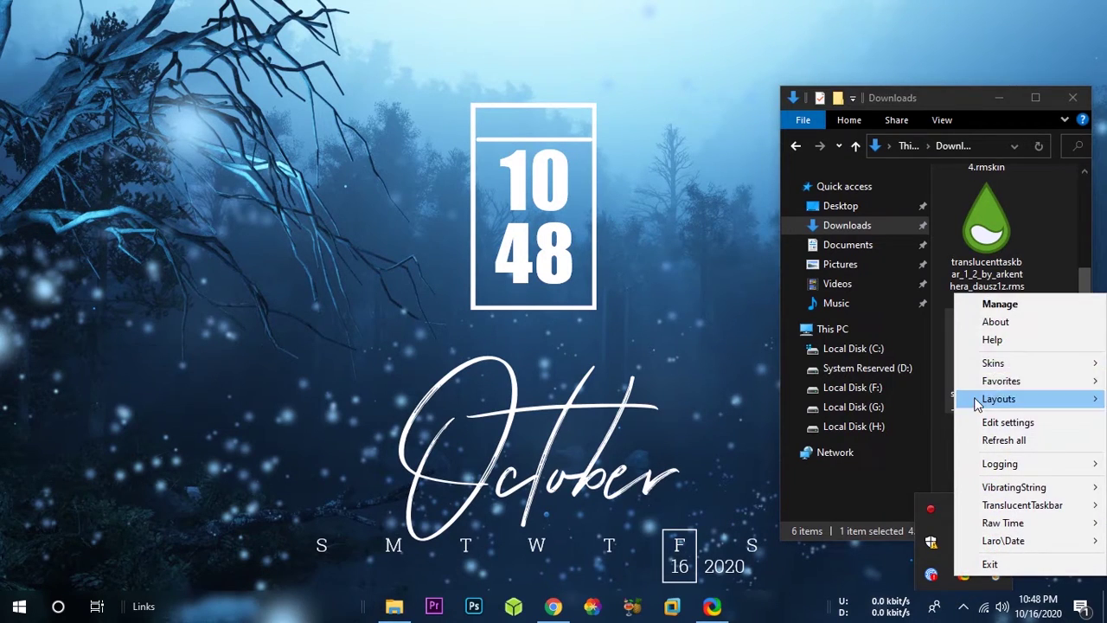
left_click(995, 307)
scroll(327, 384, "down", 3)
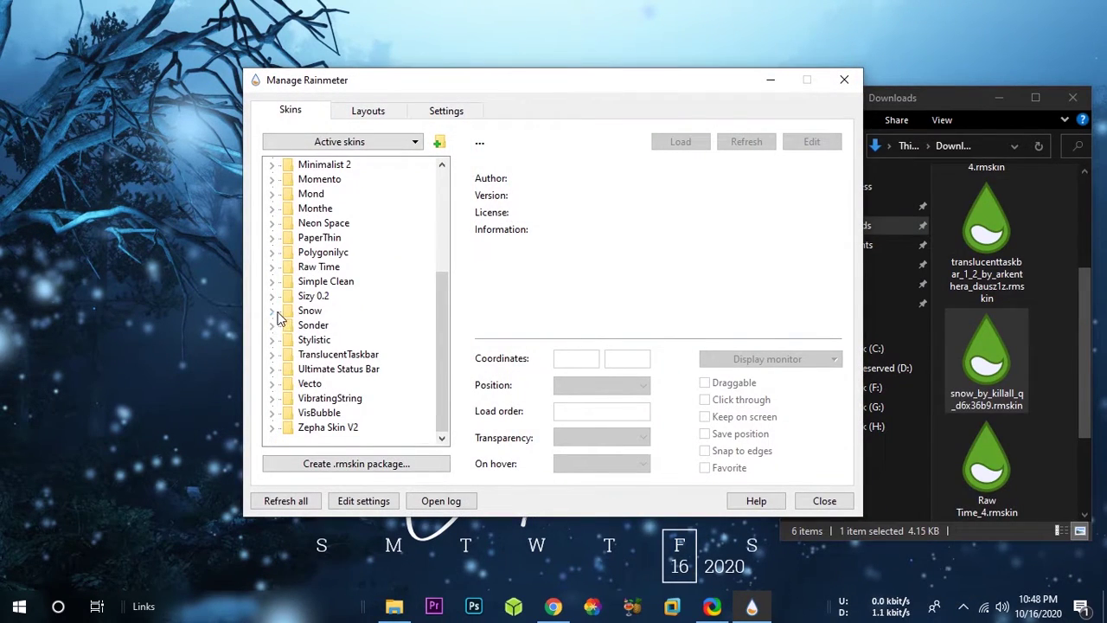
left_click(274, 311)
left_click(336, 327)
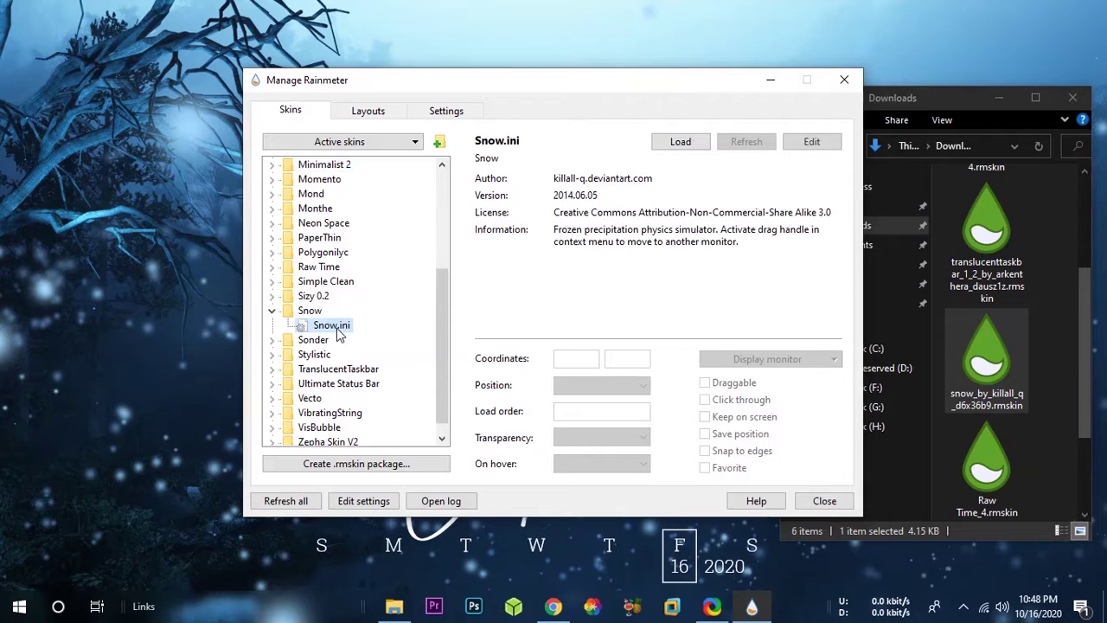
left_click(679, 143)
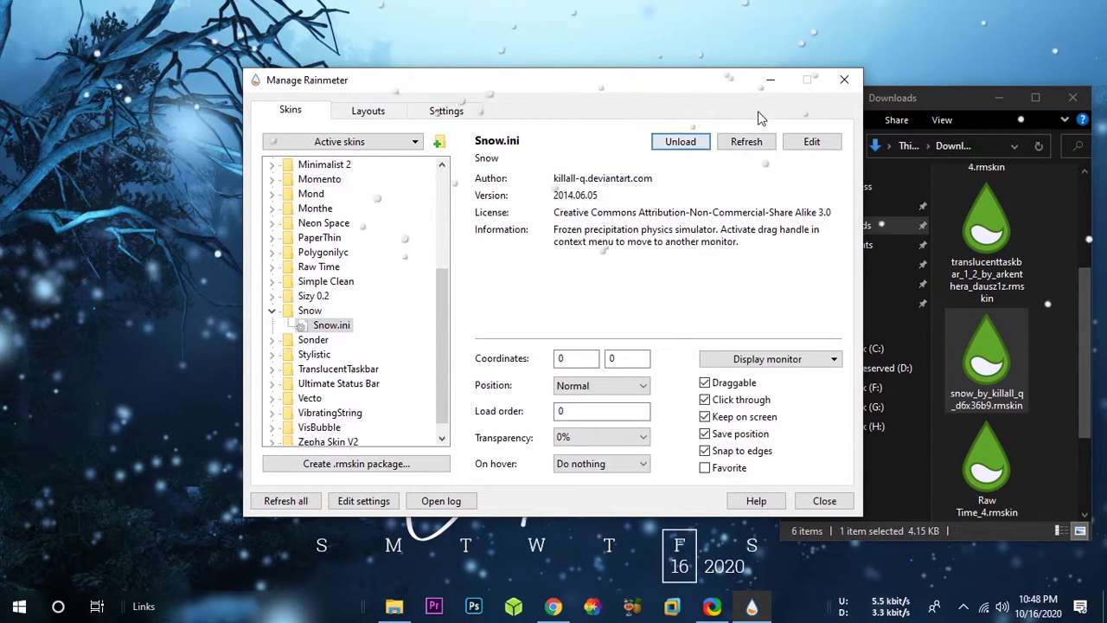
left_click(843, 82)
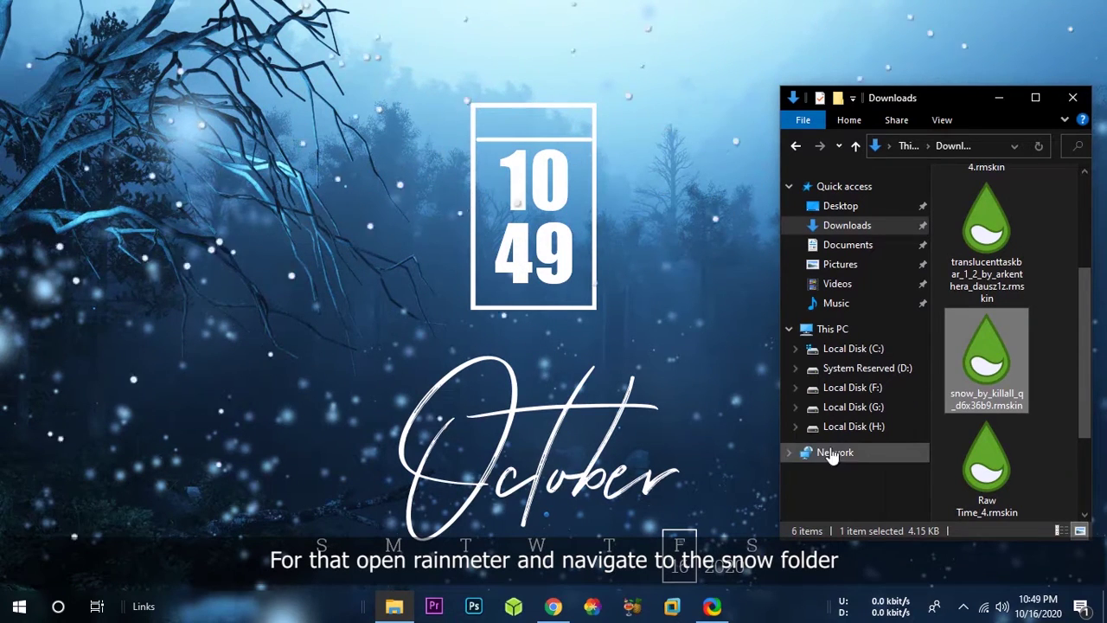
- Close the Downloads window and open the Snow skin's Snow.ini for editing at its Variables section
left_click(1072, 97)
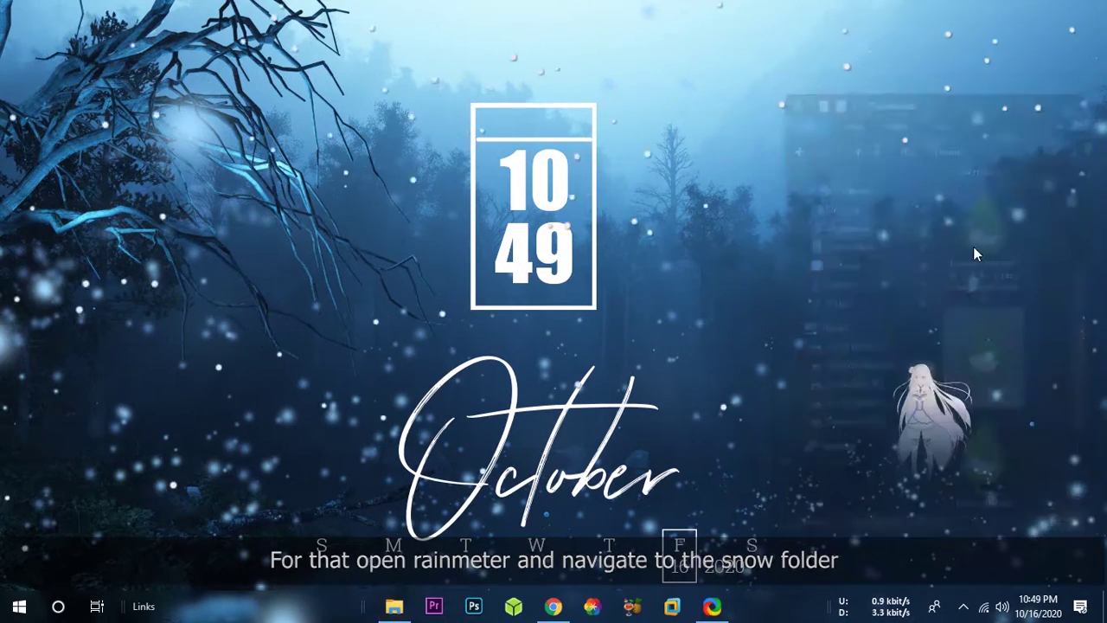
left_click(965, 607)
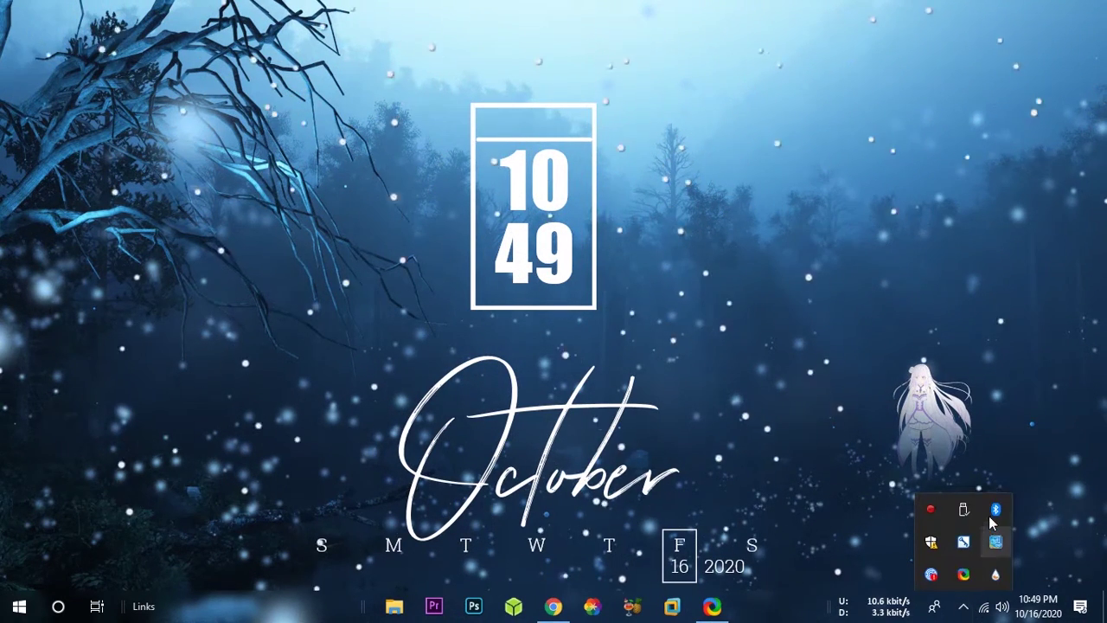
right_click(995, 576)
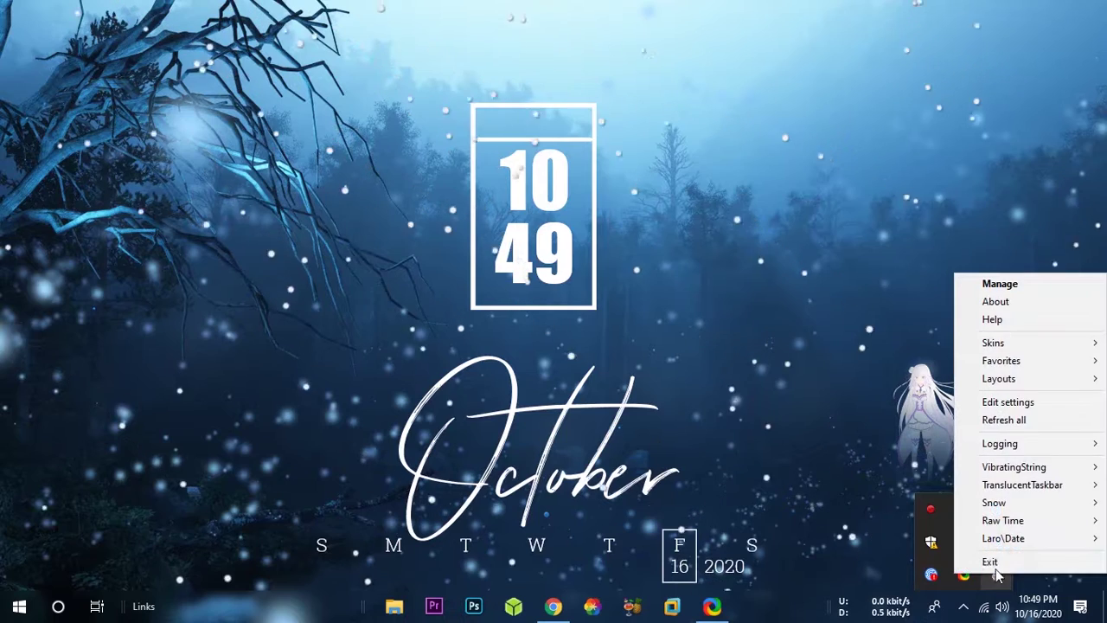
left_click(1007, 285)
scroll(333, 372, "down", 2)
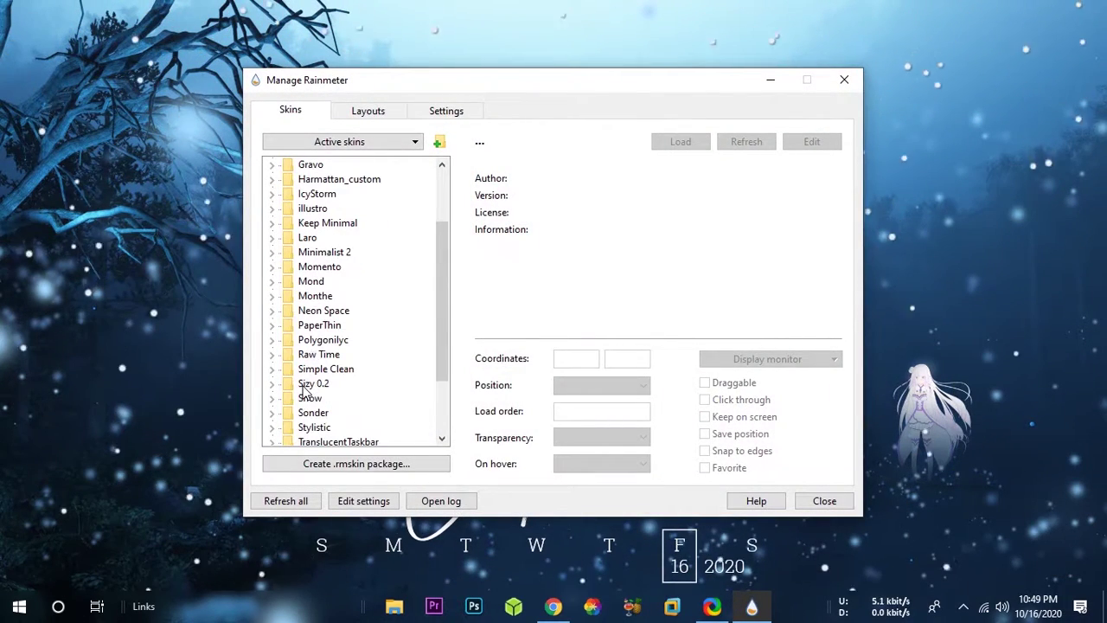
double_click(309, 398)
left_click(342, 417)
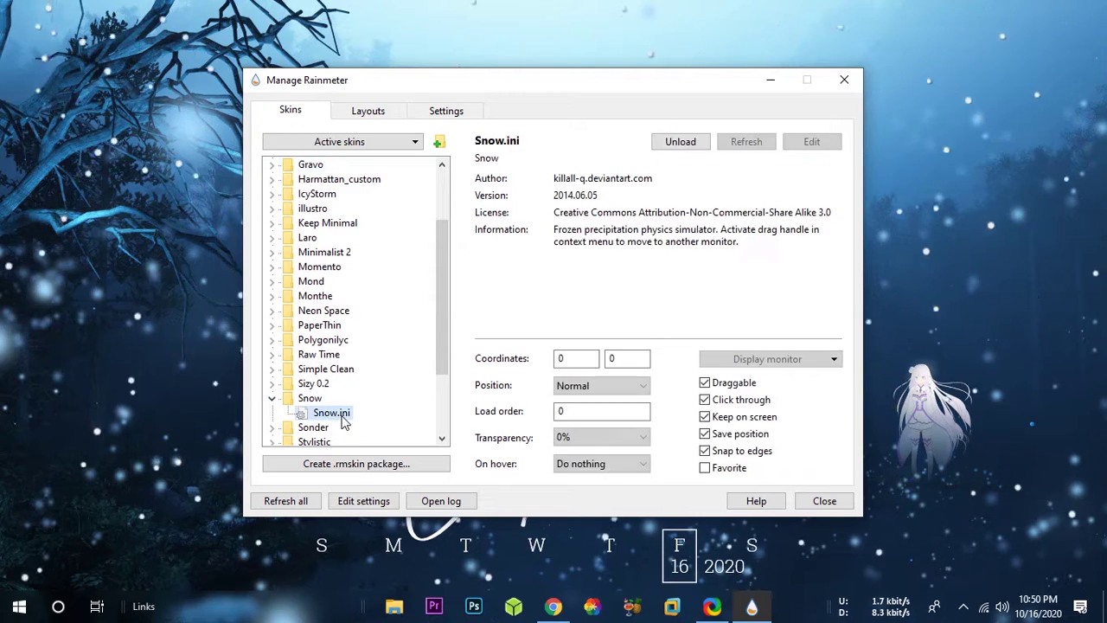
left_click(807, 143)
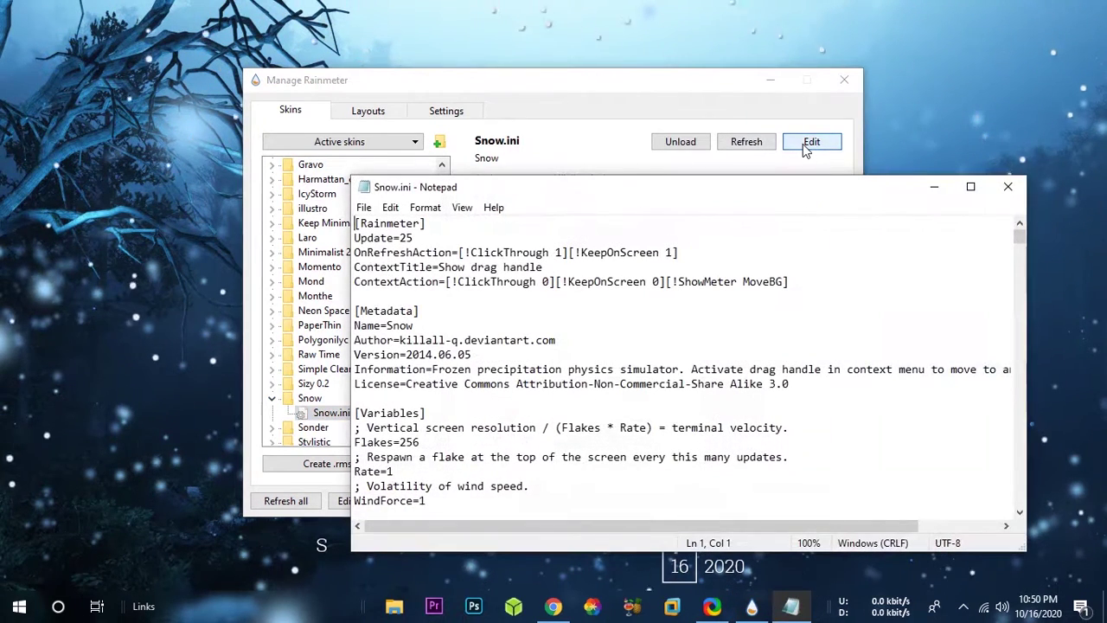
scroll(437, 359, "down", 2)
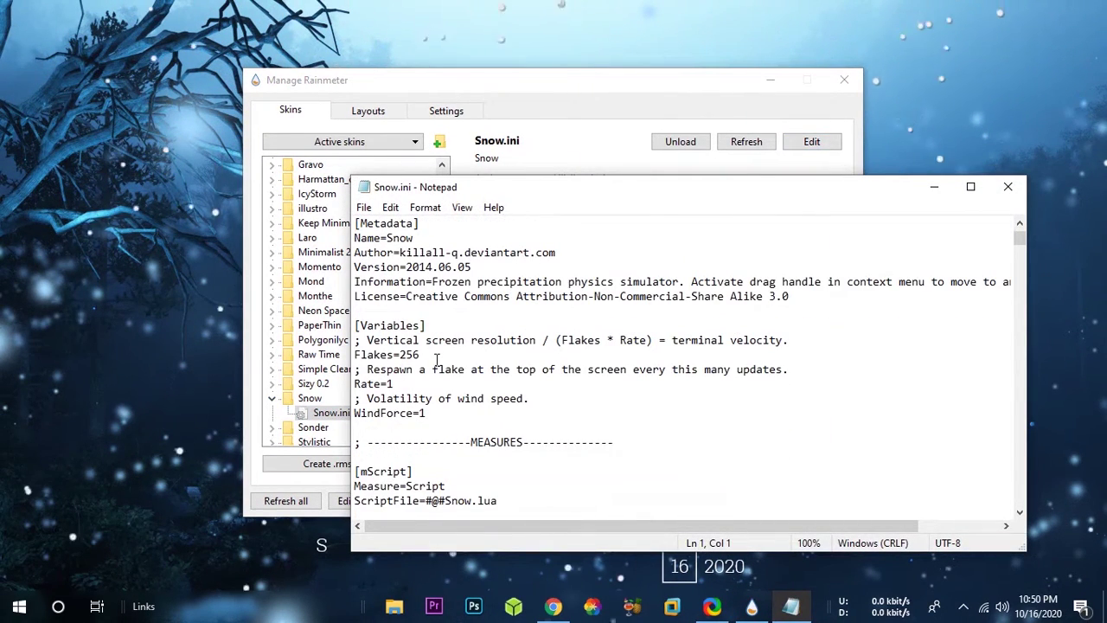
- Set Flakes to 150, Rate to 5 and WindForce to 0.5 in Snow.ini, save the file and refresh the Snow skin
double_click(409, 354)
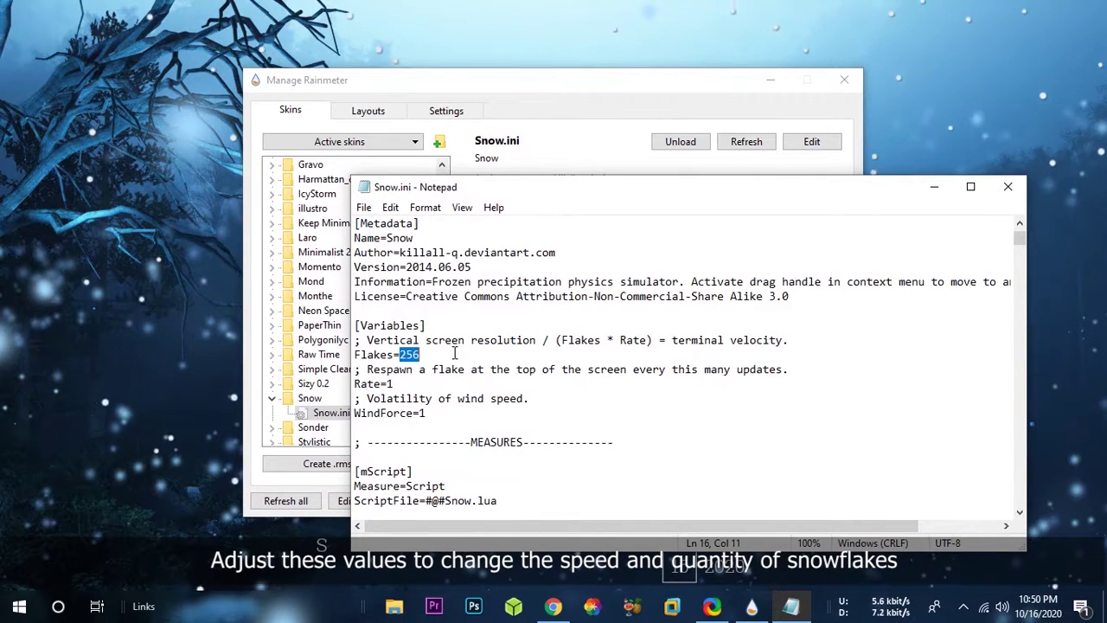
type("150")
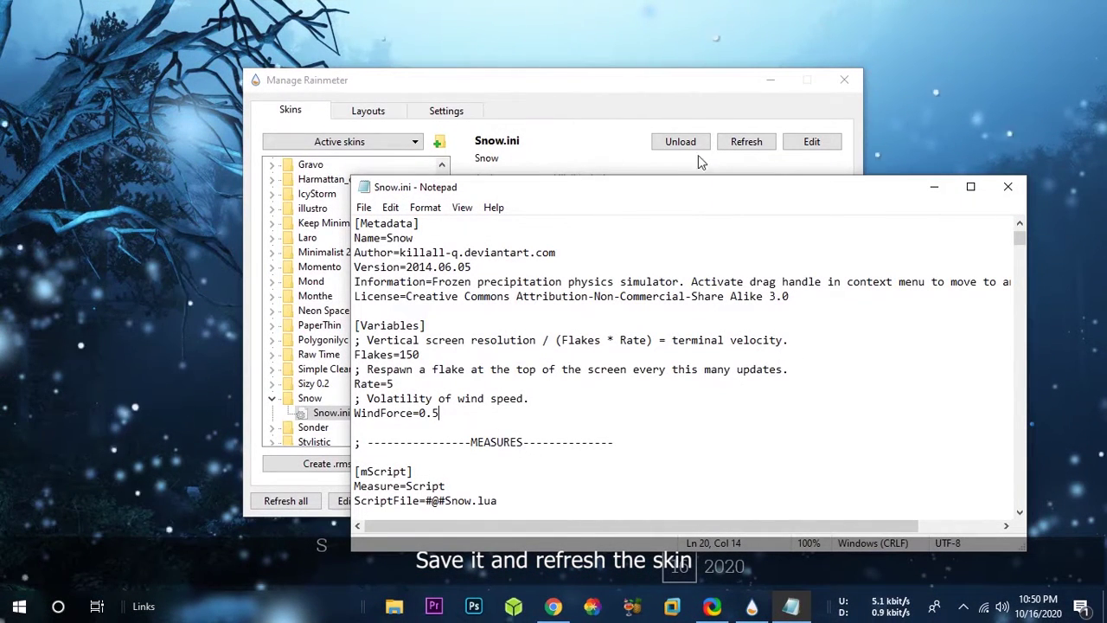
left_click(745, 143)
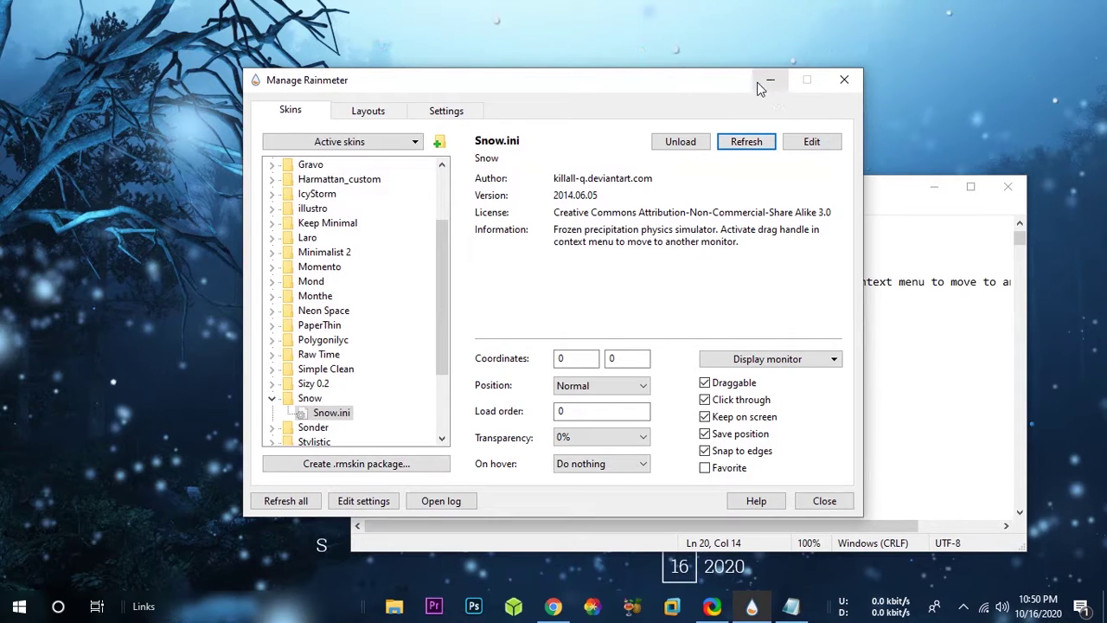
- Close the Manage Rainmeter window and the Snow.ini file to return to the desktop
left_click_drag(724, 90, 725, 257)
left_click(841, 251)
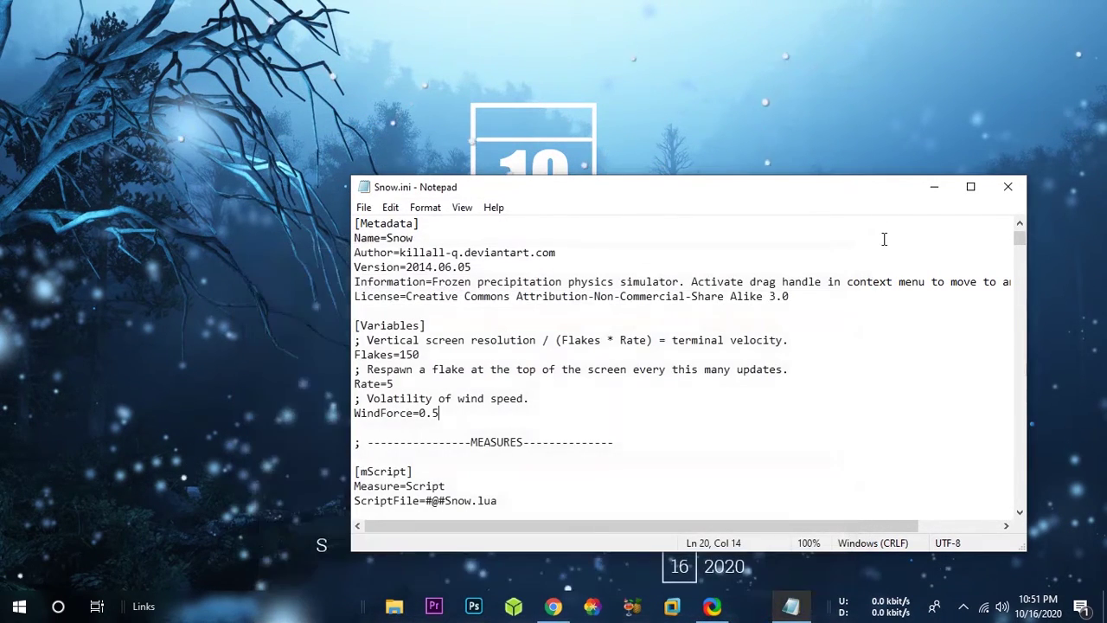
left_click(1007, 188)
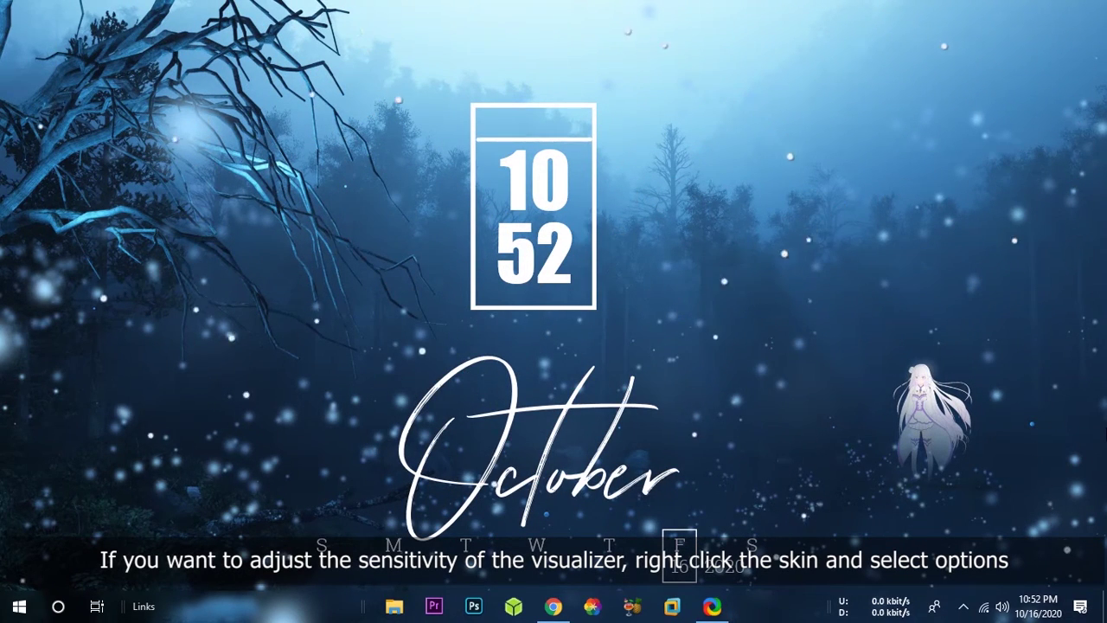
- Set the audio sample size to 512 in the VibratingString visualizer skin's options, apply it and close the options window
right_click(554, 143)
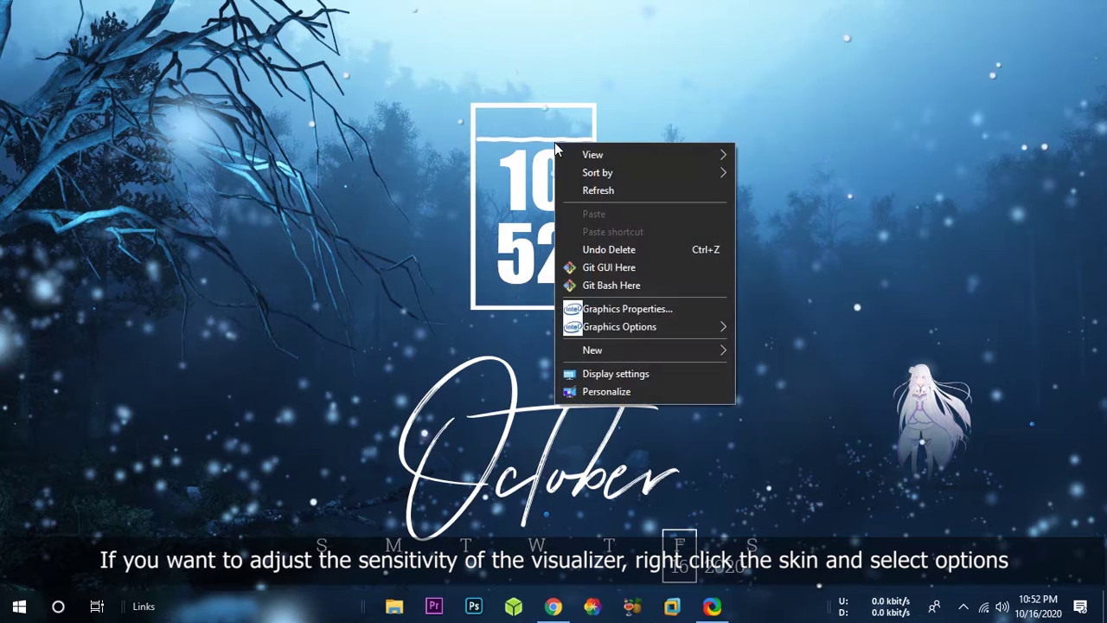
right_click(542, 140)
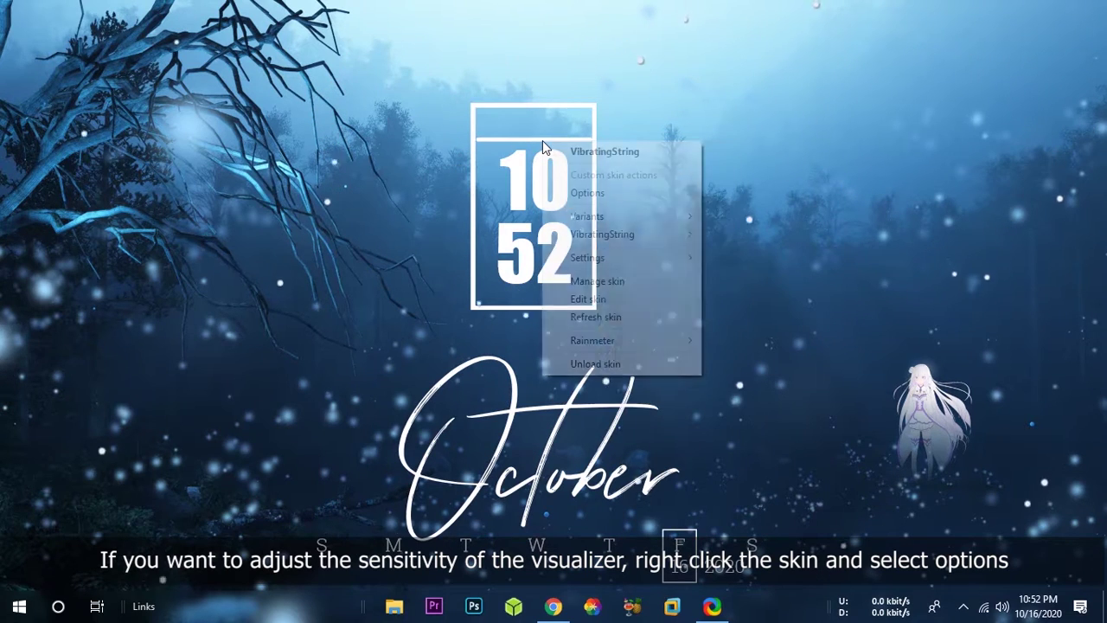
left_click(582, 193)
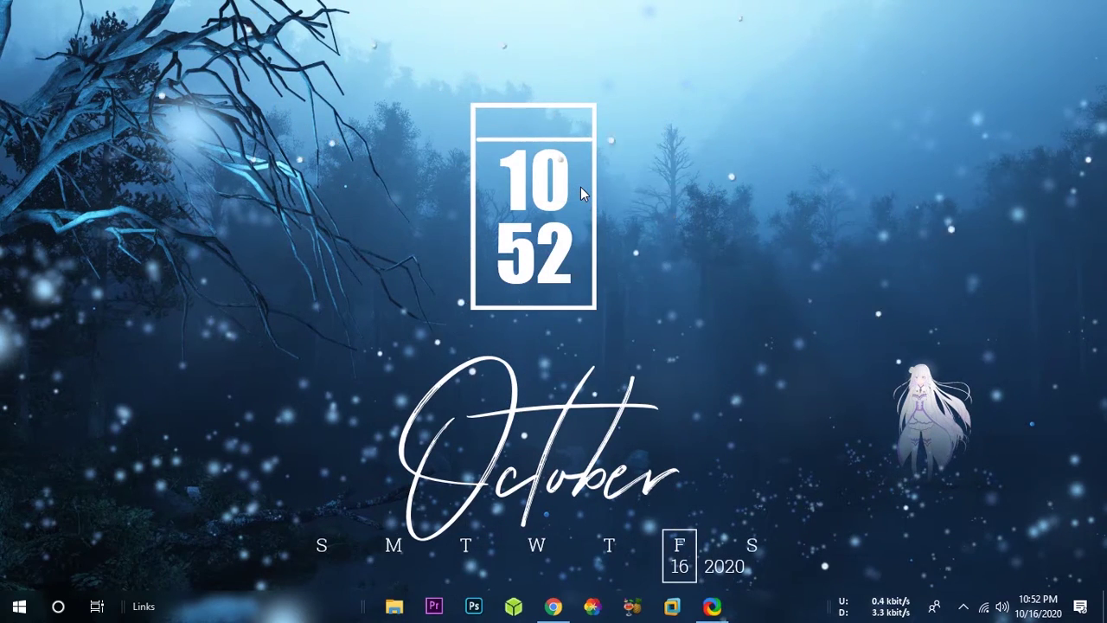
left_click(493, 253)
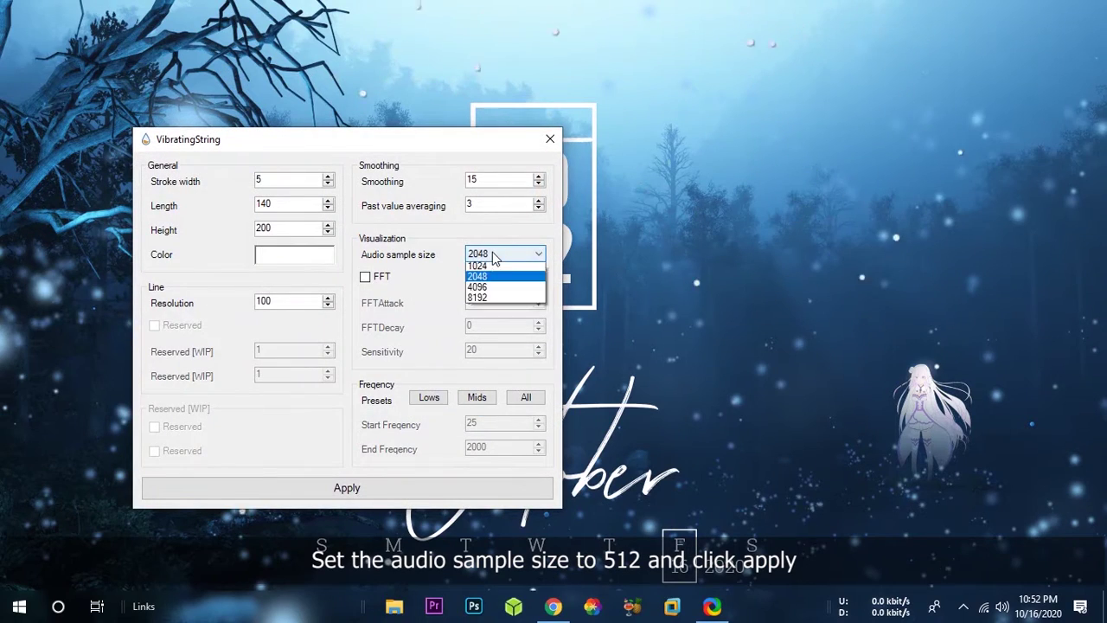
left_click(486, 269)
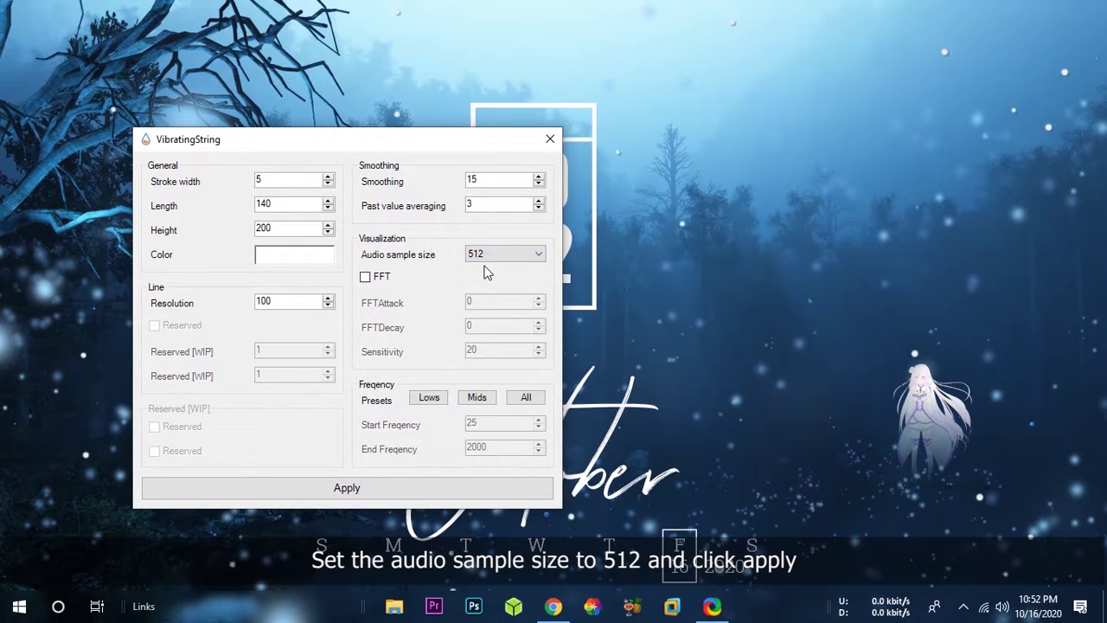
left_click(346, 488)
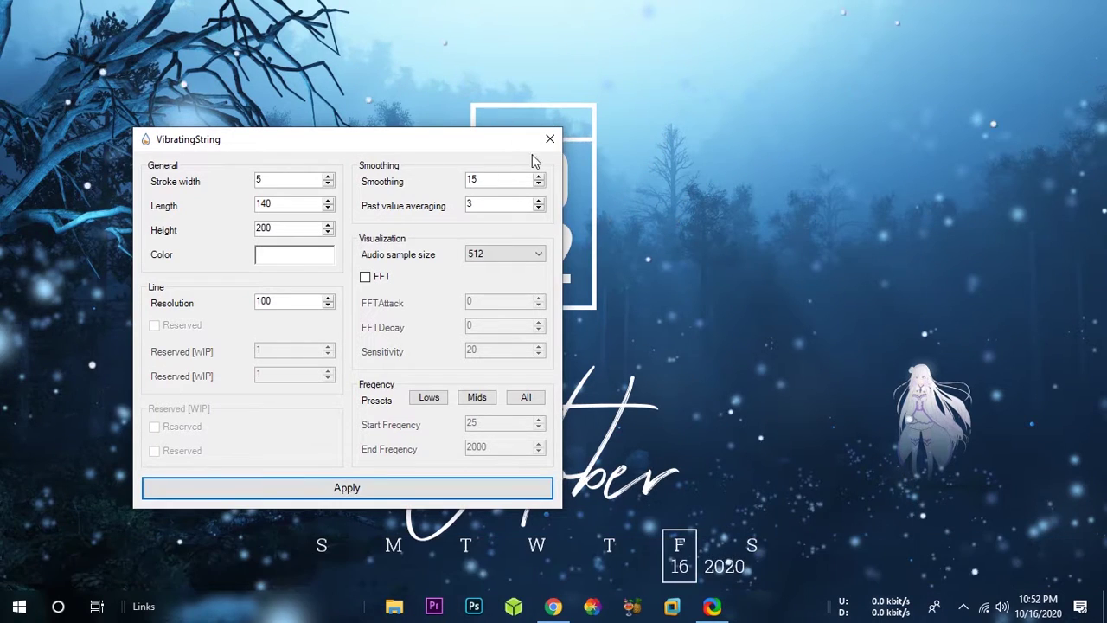
left_click(553, 139)
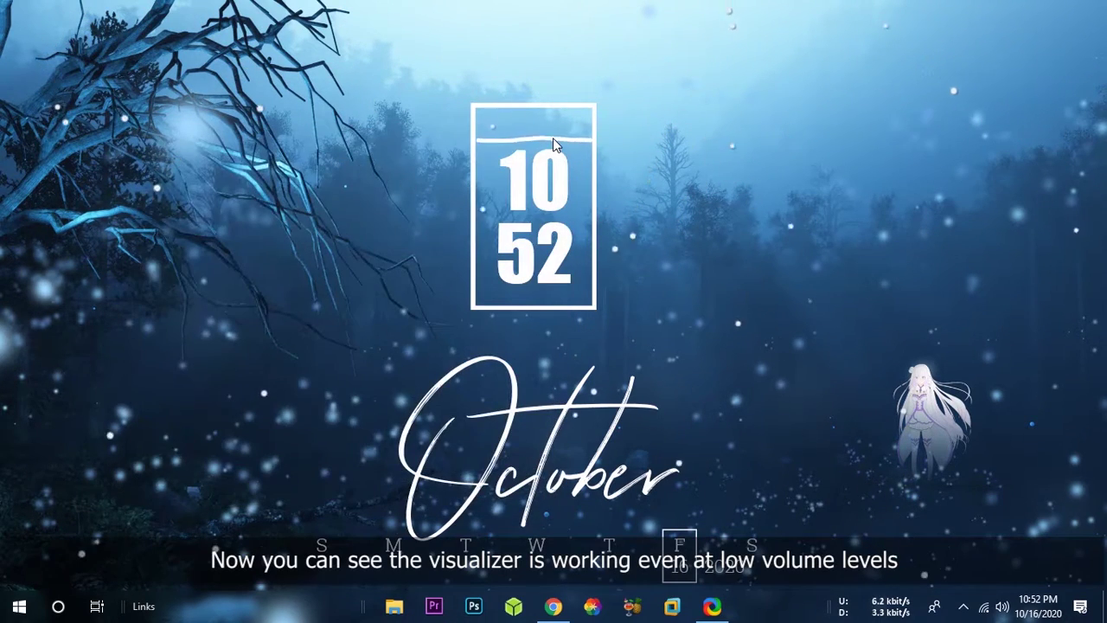